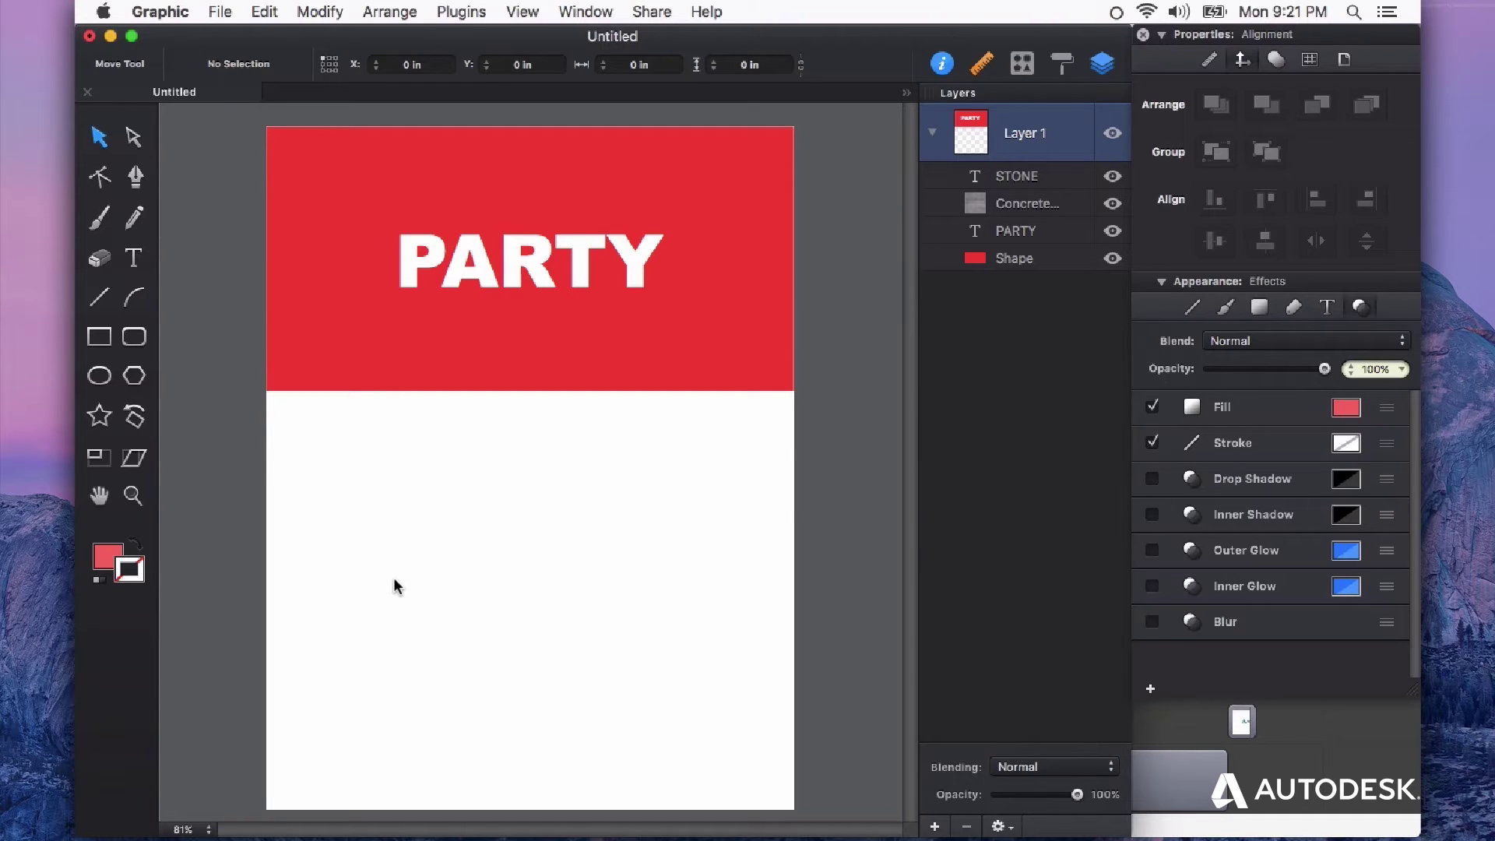
# - Draw a red triangle and add flipped copies, forming four alternating triangles in two staggered rows
pyautogui.click(133, 376)
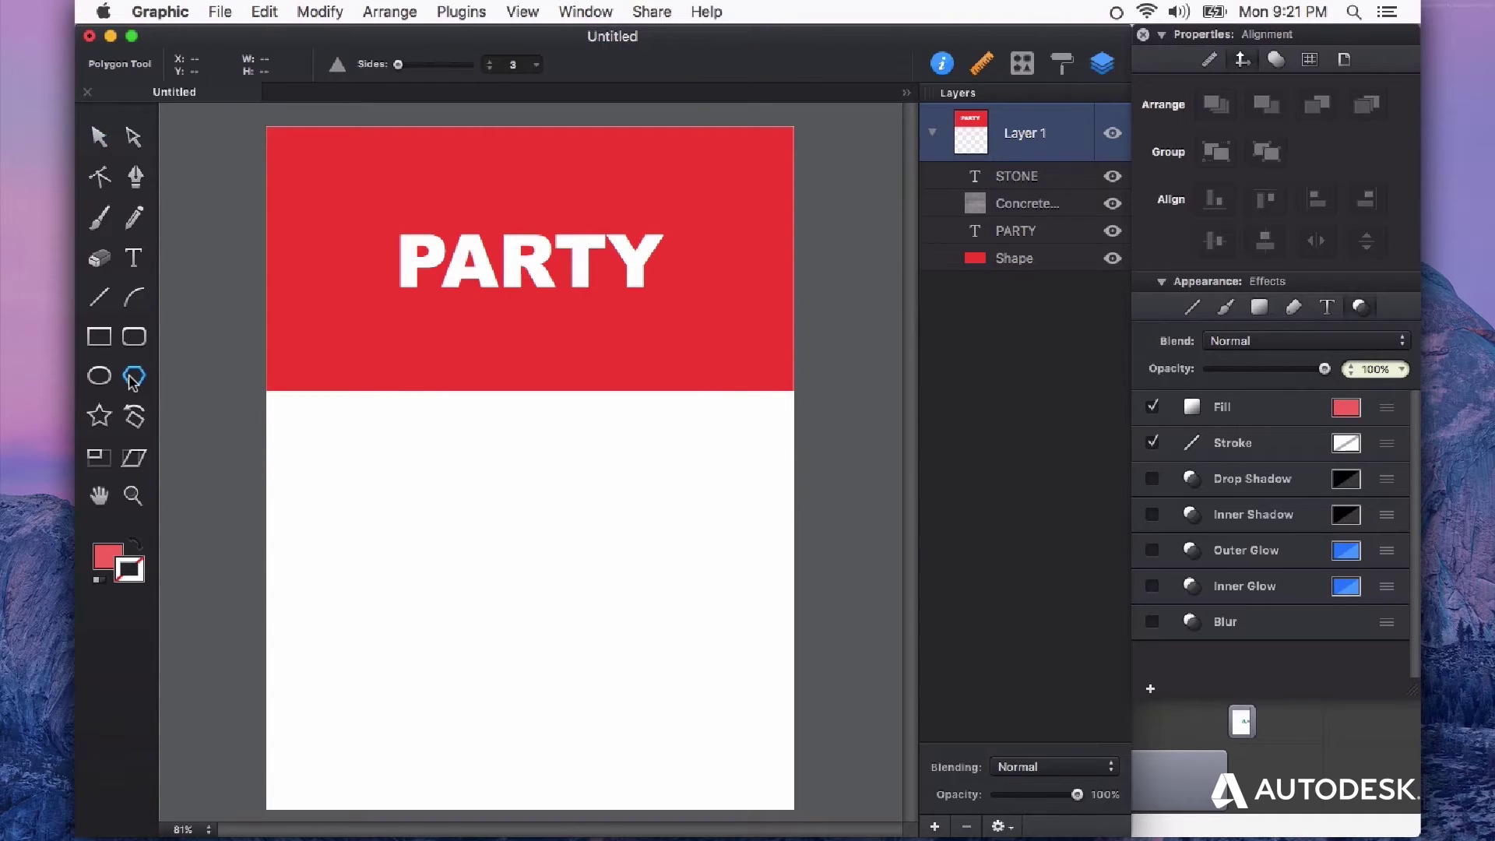
pyautogui.moveTo(378, 445); pyautogui.dragTo(524, 485)
pyautogui.press('v')
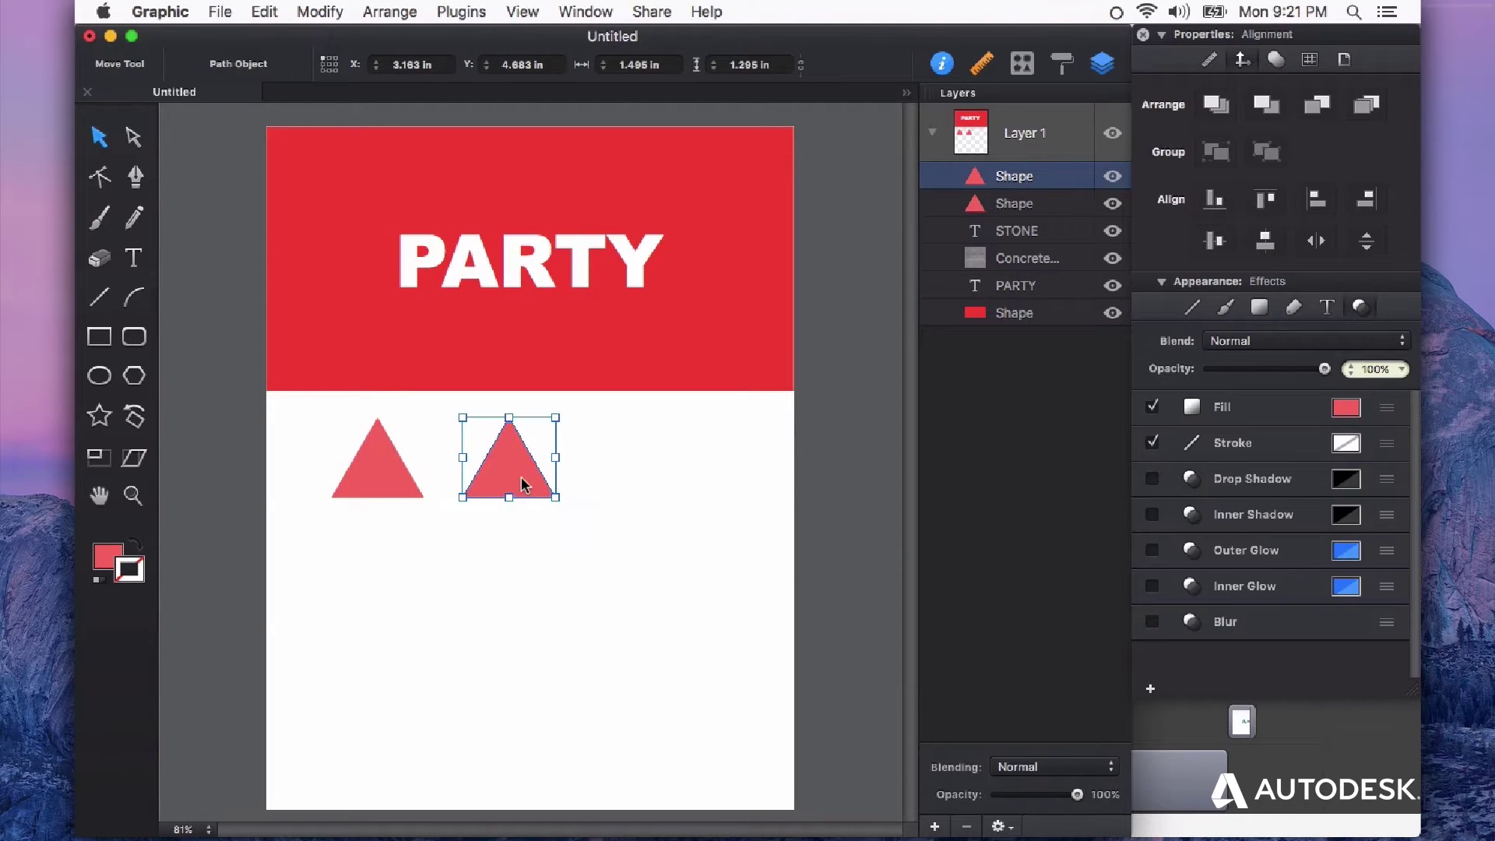
pyautogui.click(1366, 241)
pyautogui.moveTo(606, 512); pyautogui.dragTo(373, 568)
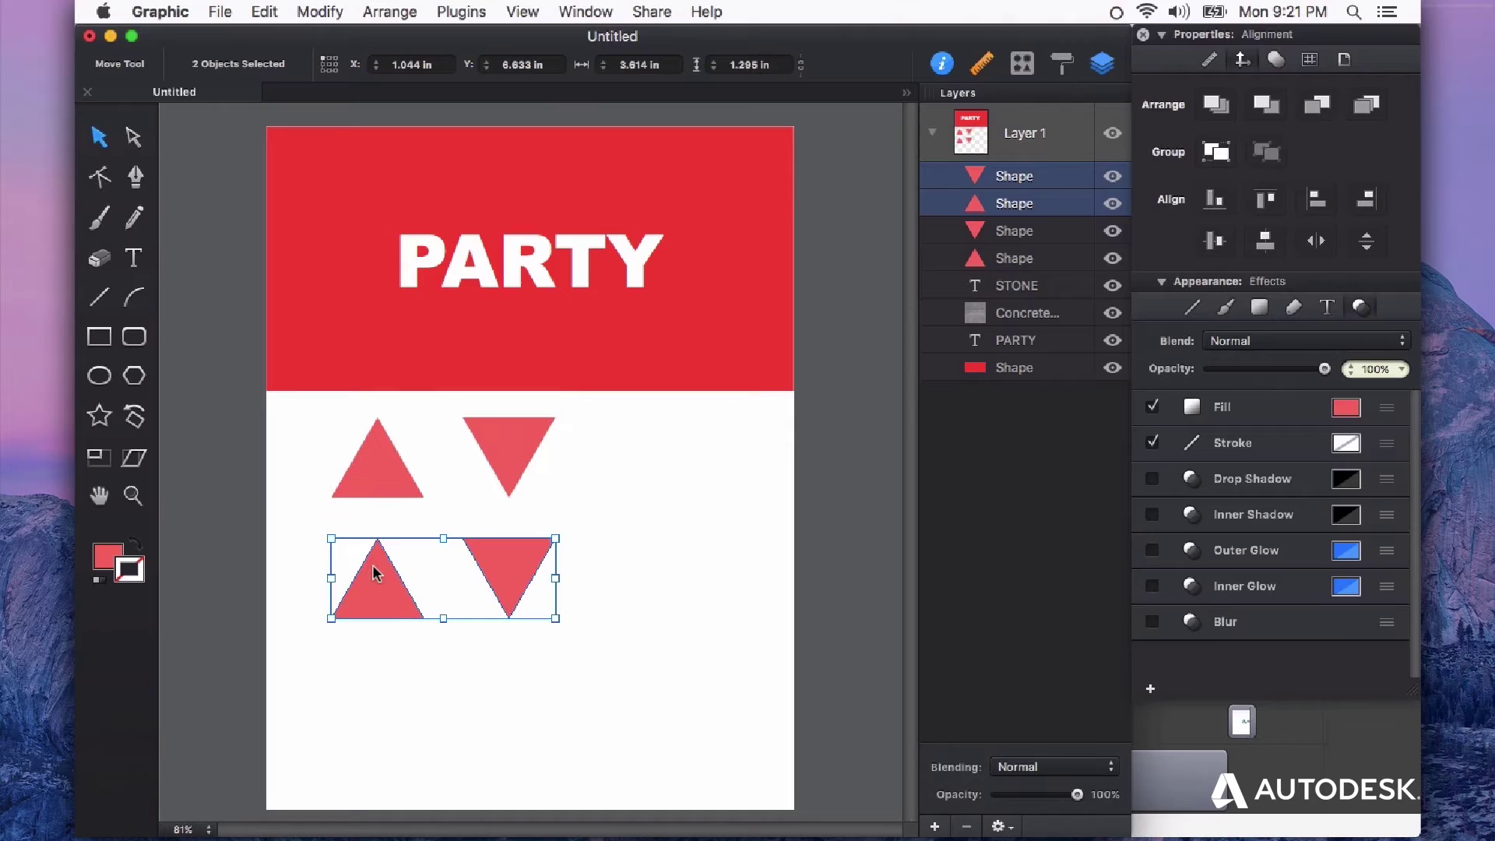
pyautogui.click(1367, 242)
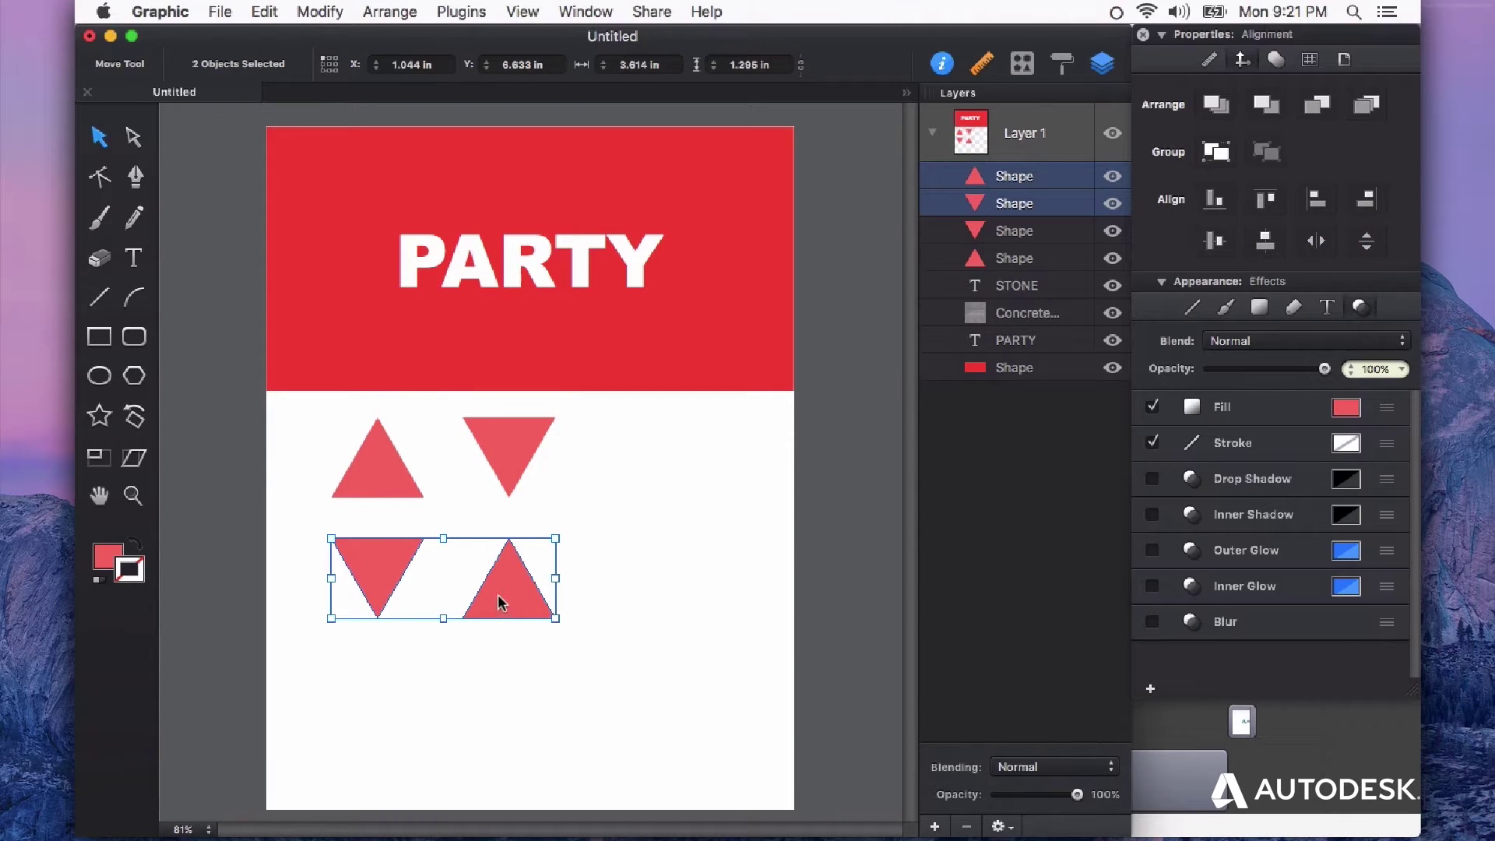
pyautogui.moveTo(502, 601); pyautogui.dragTo(577, 606)
# - Distribute the four triangles evenly in the horizontal direction
pyautogui.moveTo(682, 662); pyautogui.dragTo(335, 470)
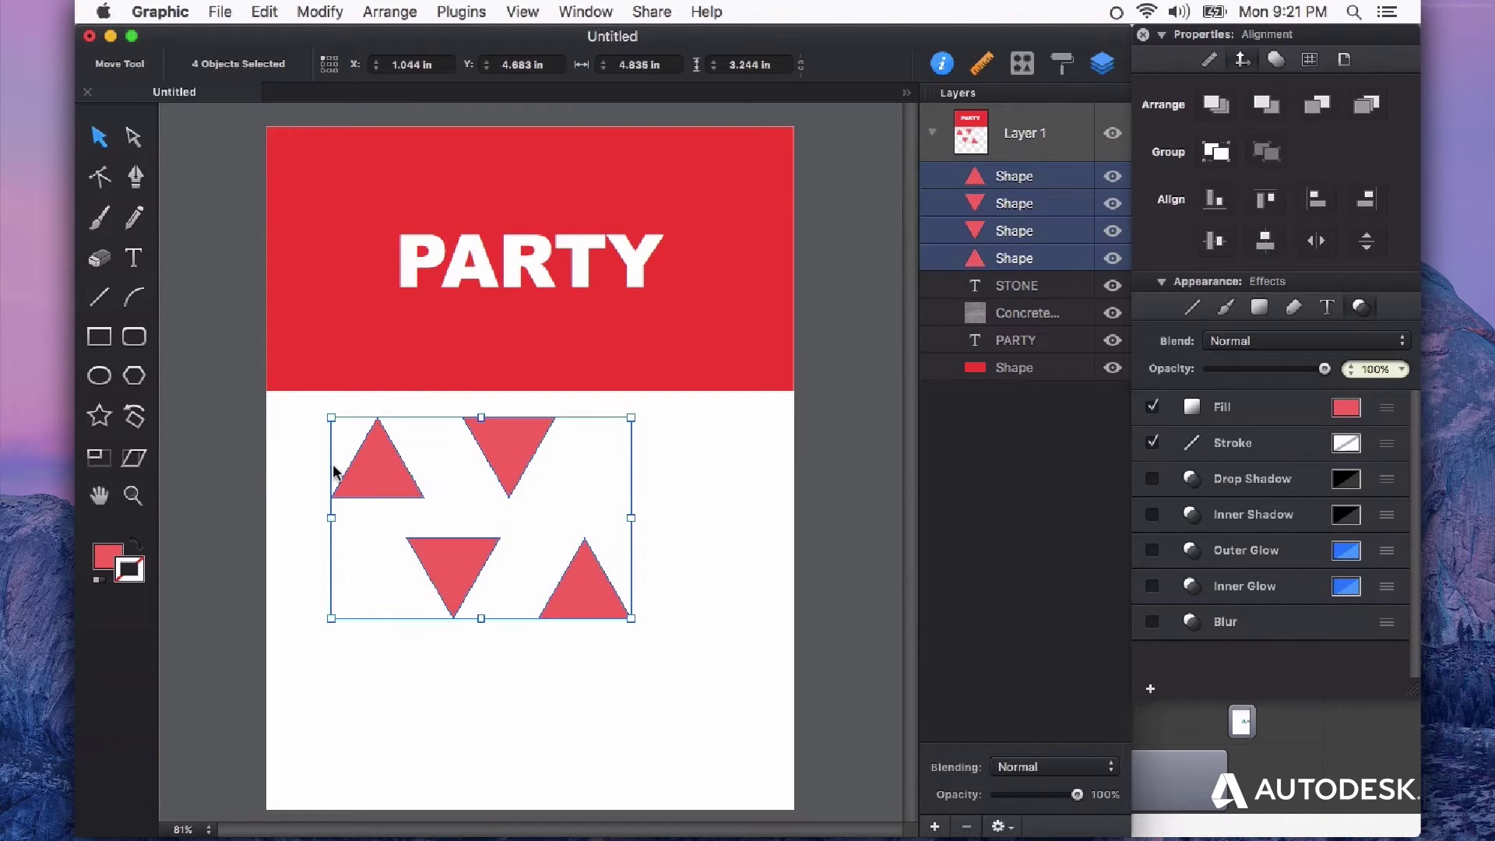
pyautogui.click(417, 13)
pyautogui.moveTo(486, 148)
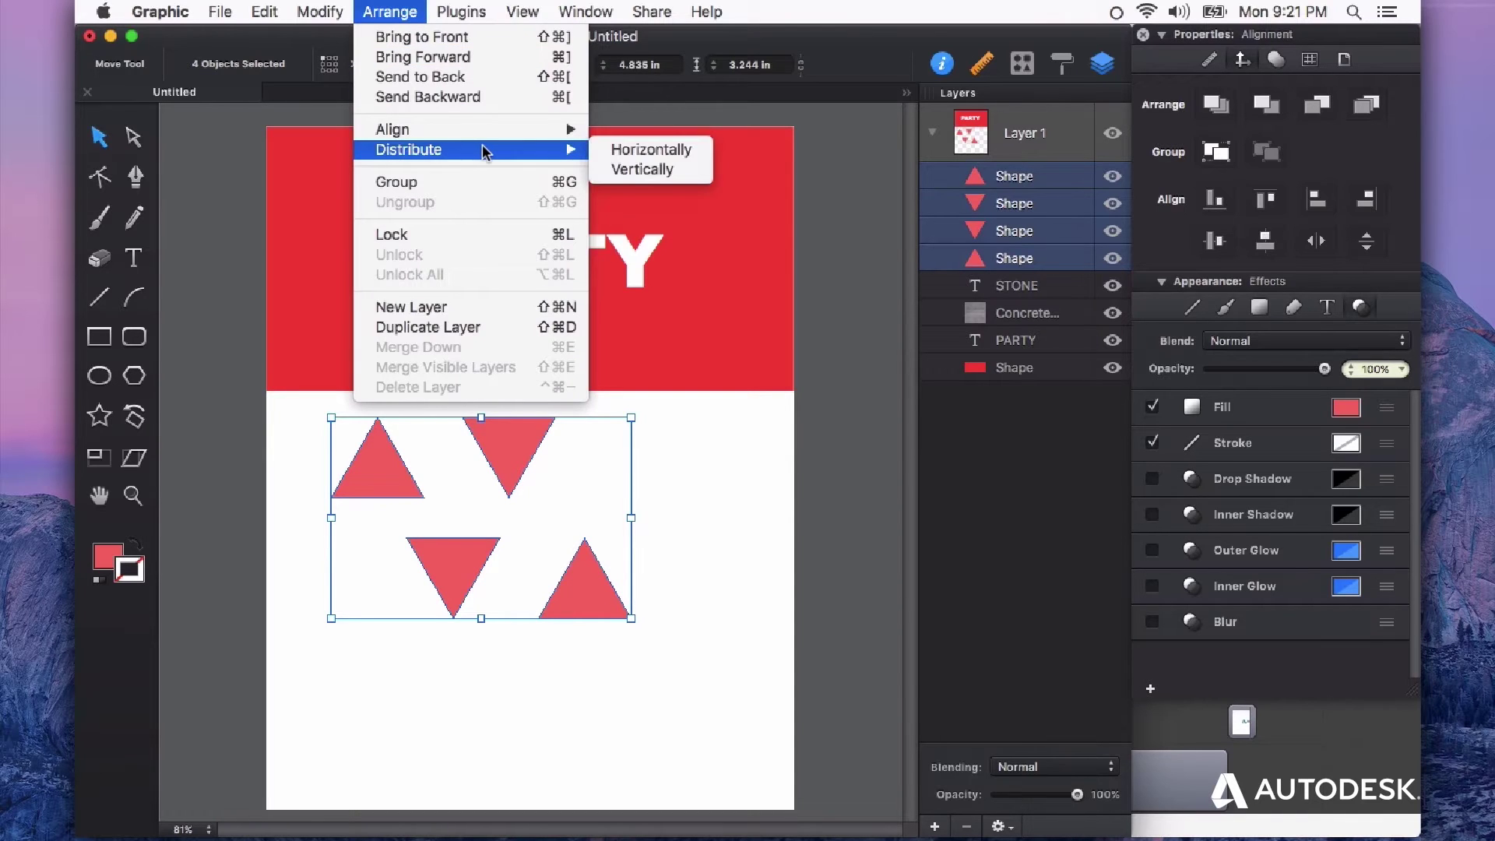
pyautogui.click(659, 148)
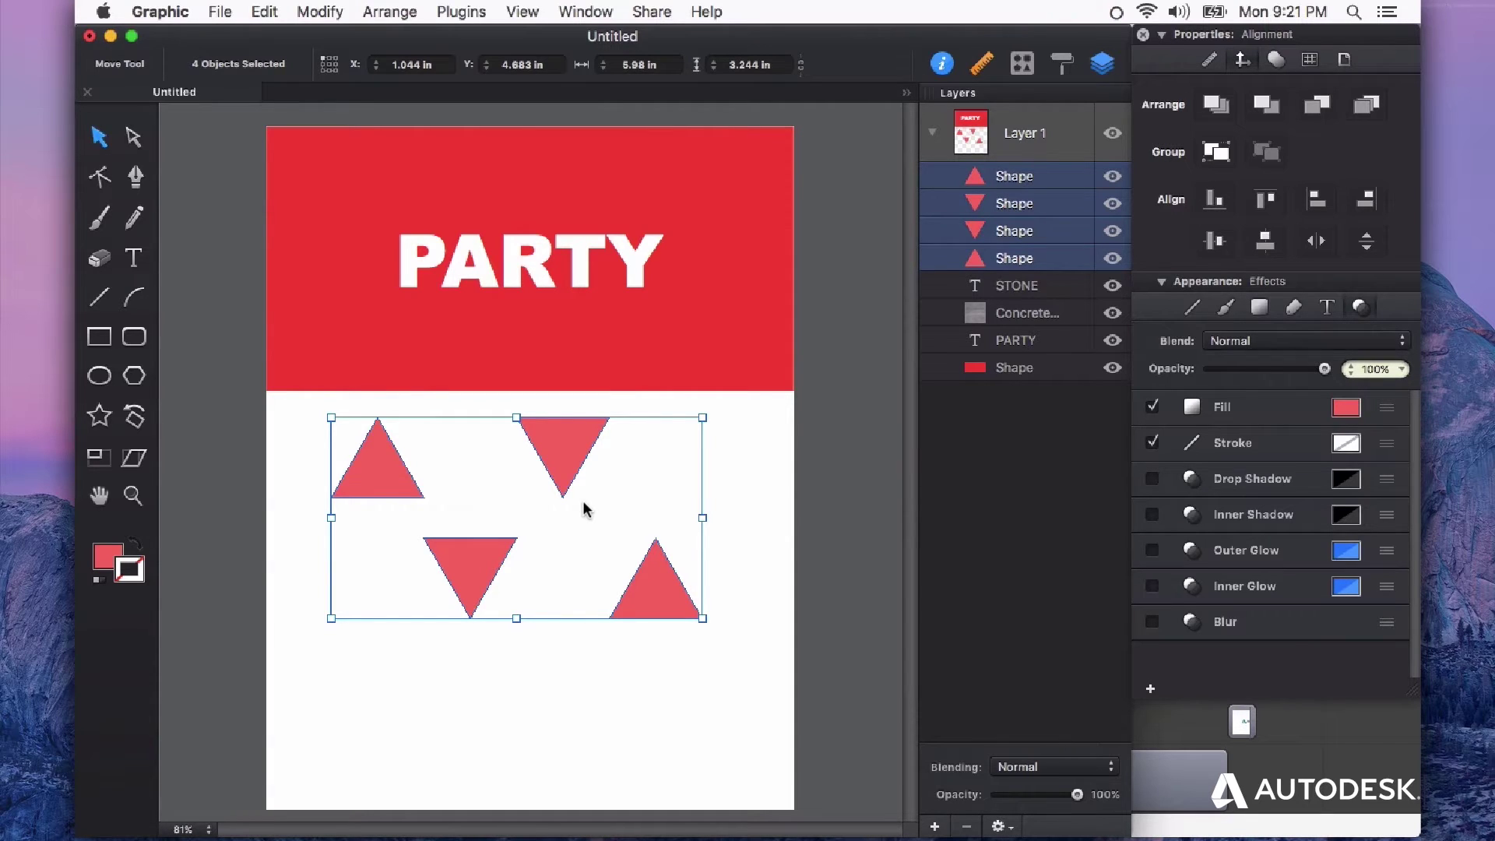
# - Add the four selected triangles to the fill Pattern library as a new swatch
pyautogui.click(106, 562)
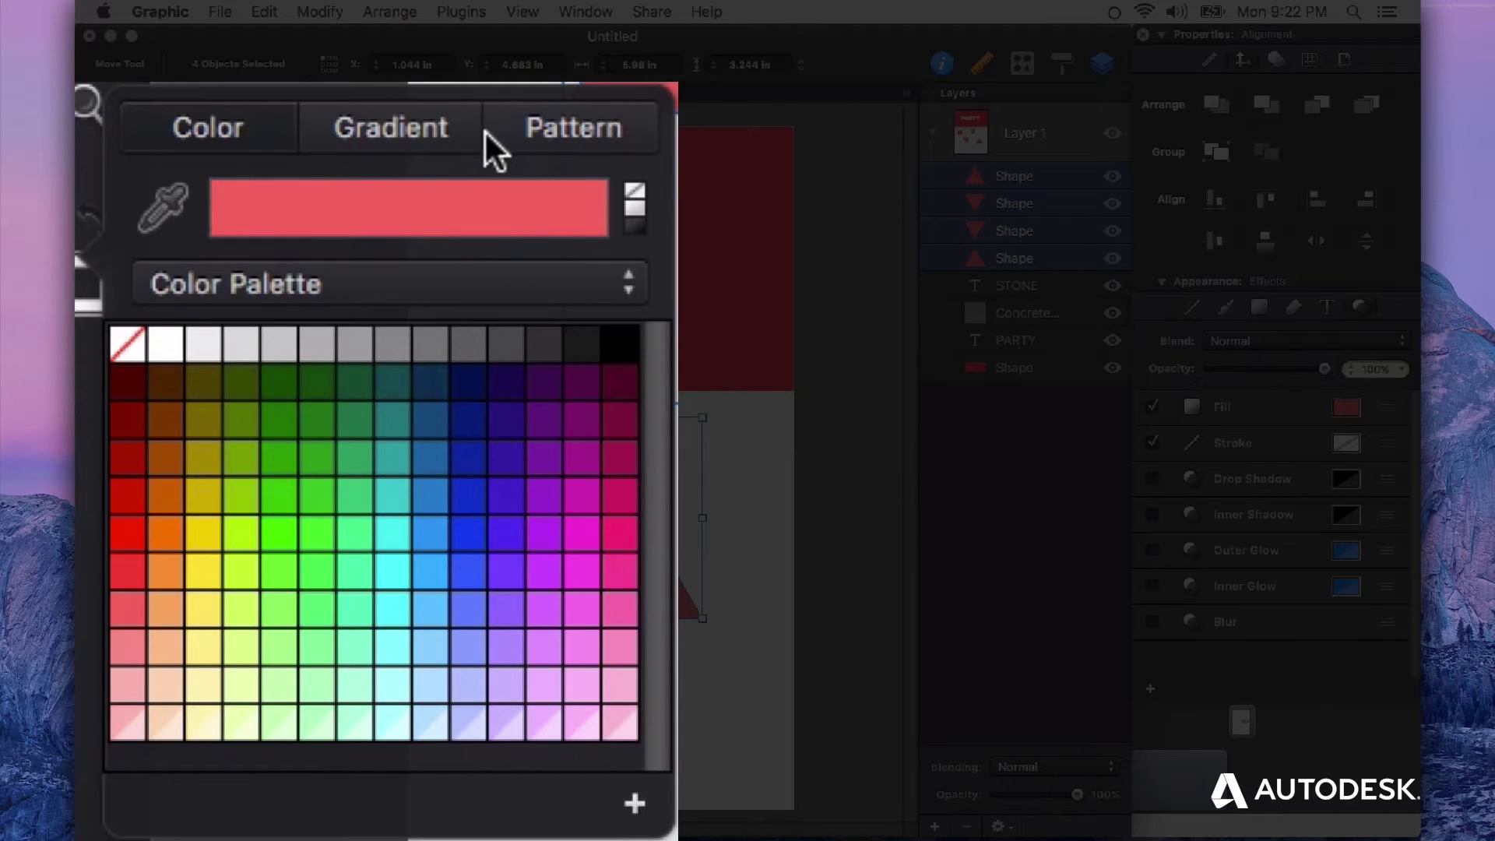
pyautogui.click(583, 273)
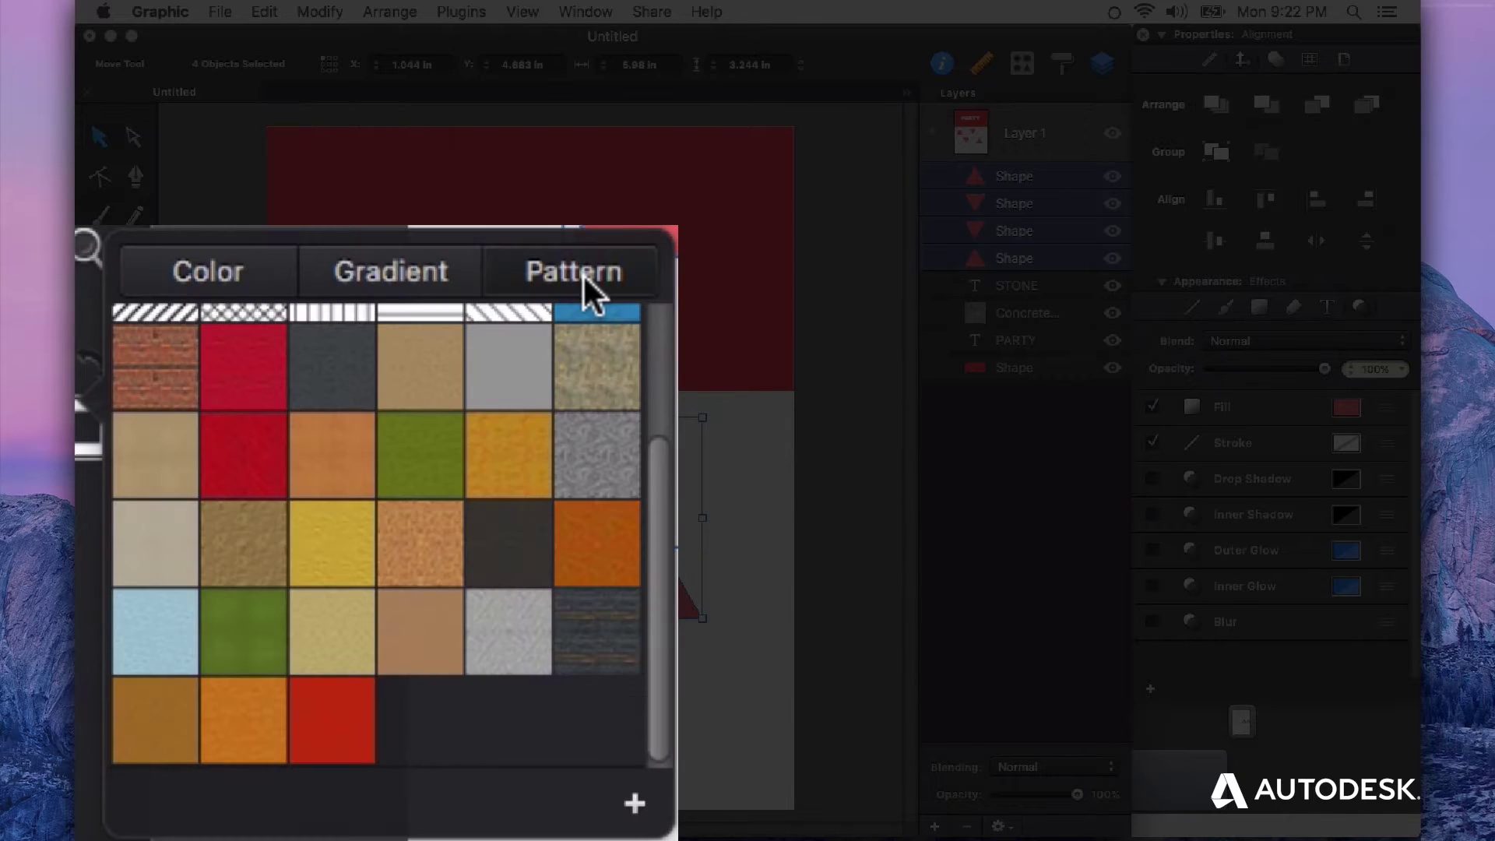
pyautogui.scroll(3, 315, 621)
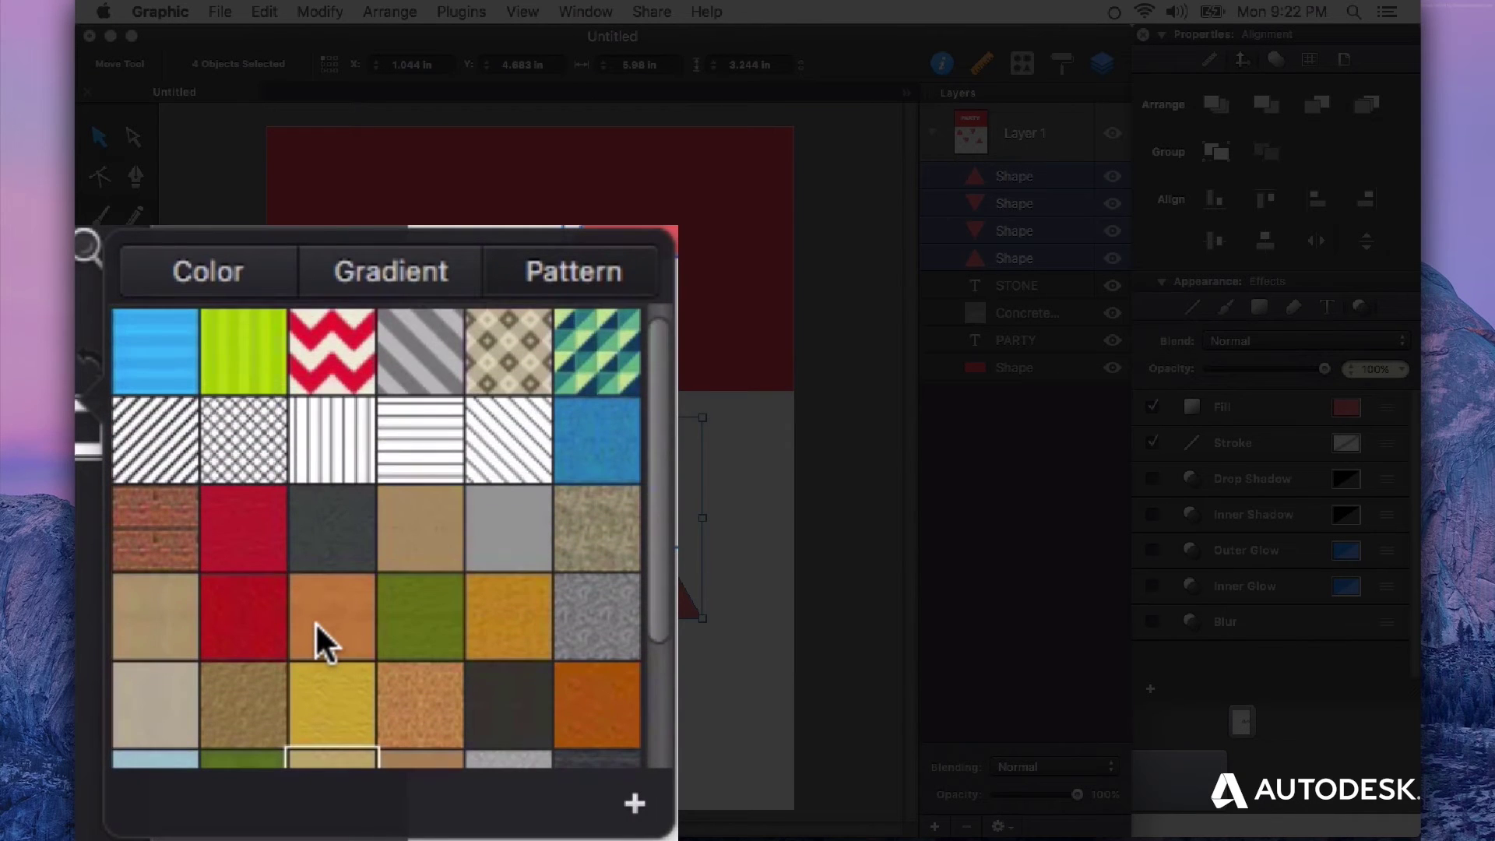
pyautogui.scroll(-3, 314, 622)
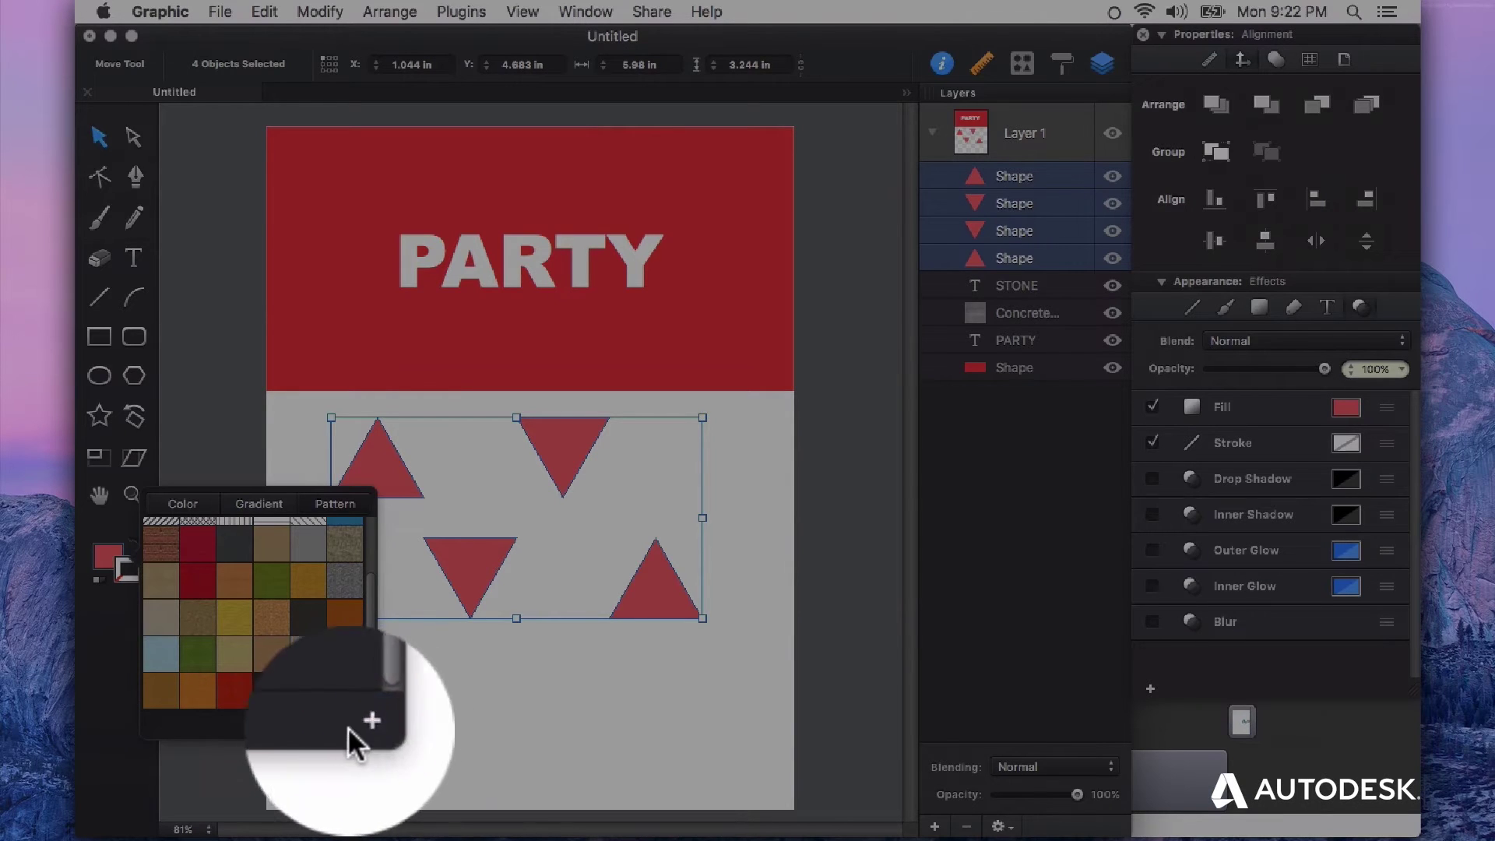
pyautogui.click(348, 724)
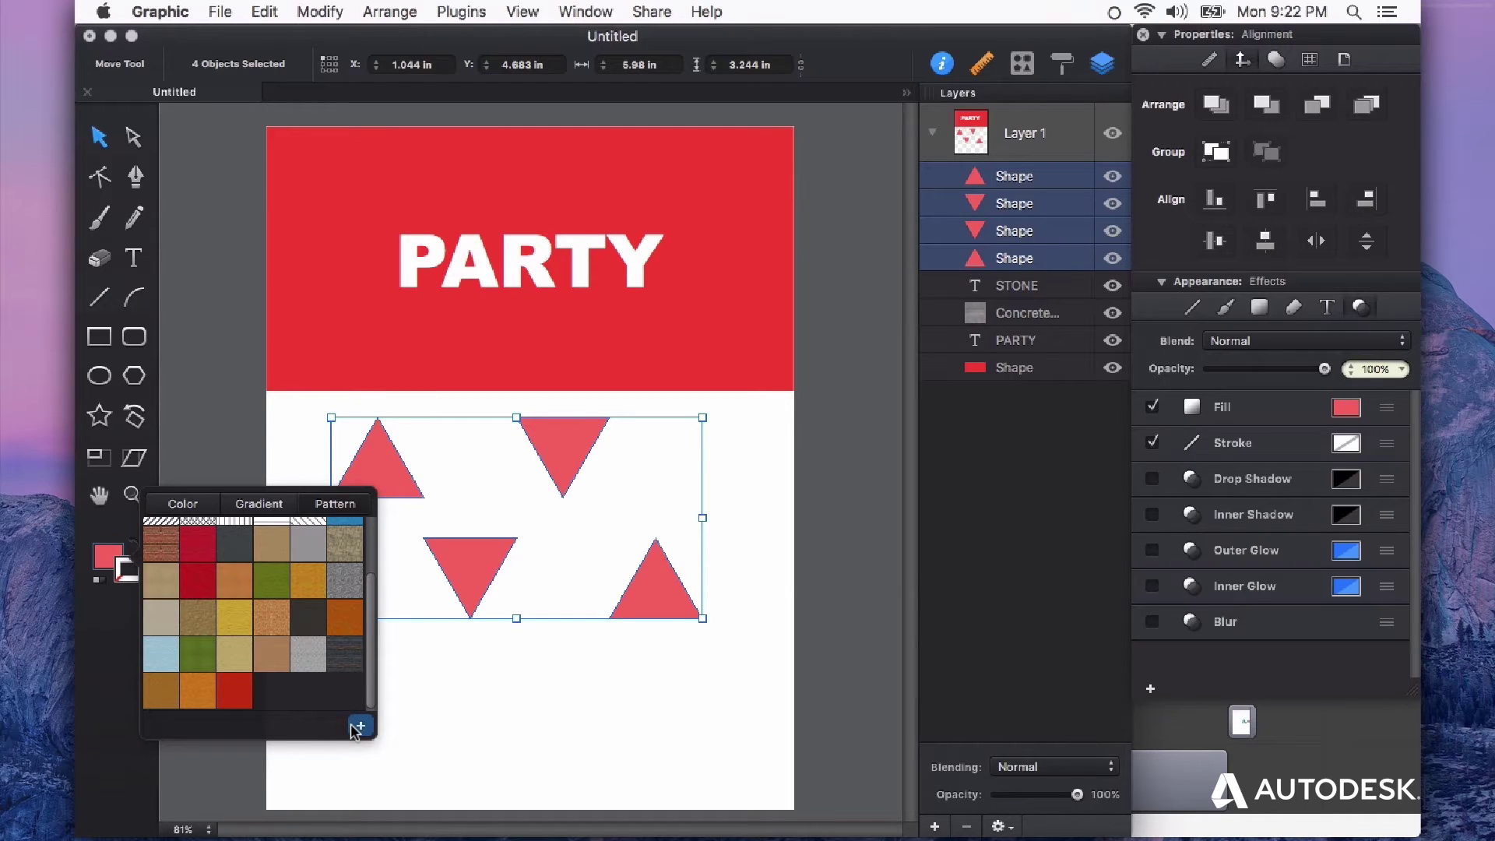
pyautogui.click(358, 726)
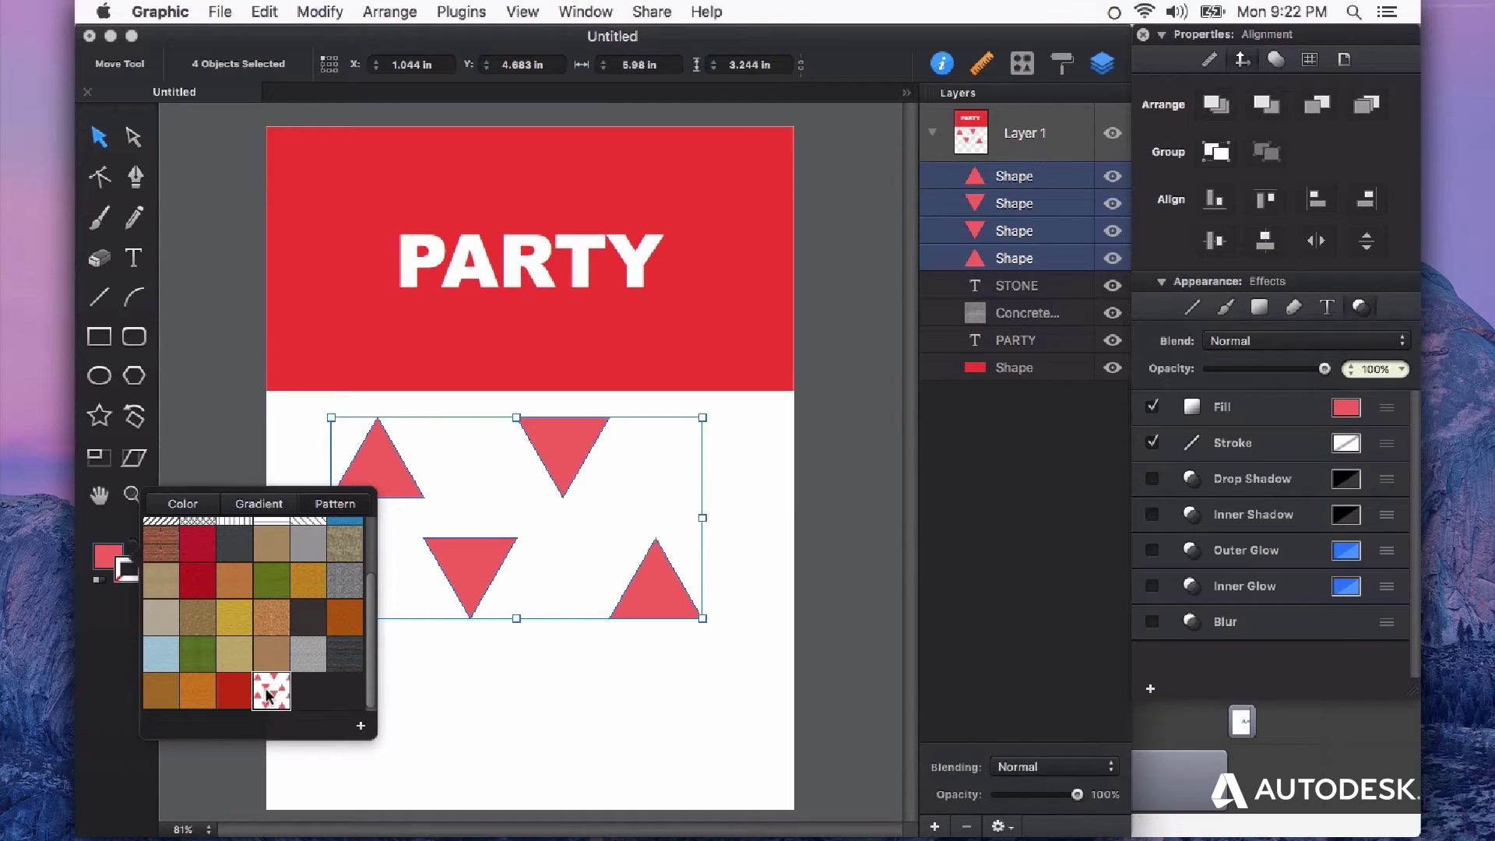
# - Delete the four loose triangles and select the red header rectangle
pyautogui.click(584, 693)
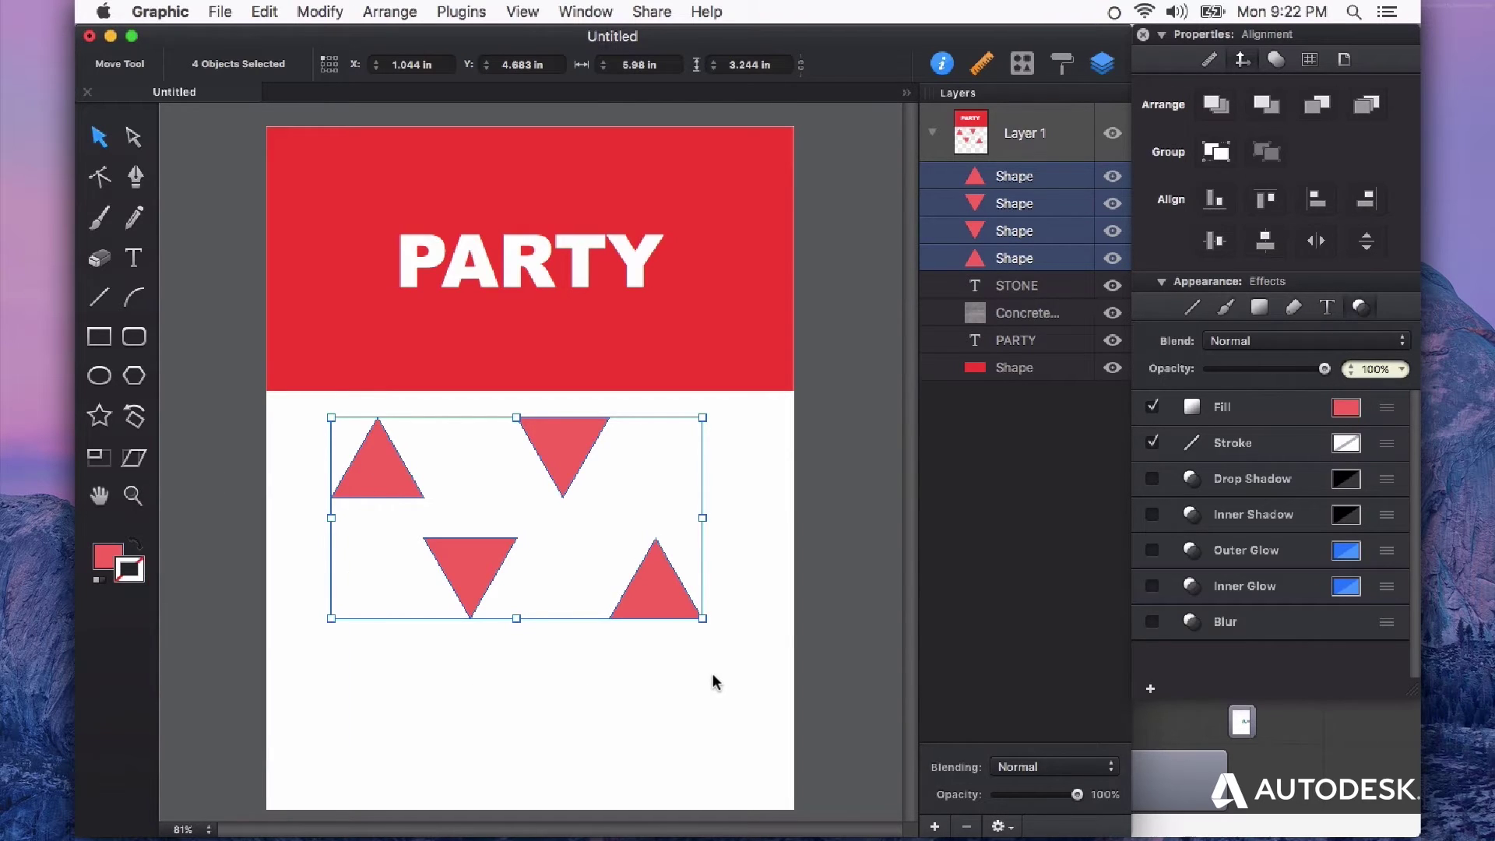
pyautogui.press('Delete')
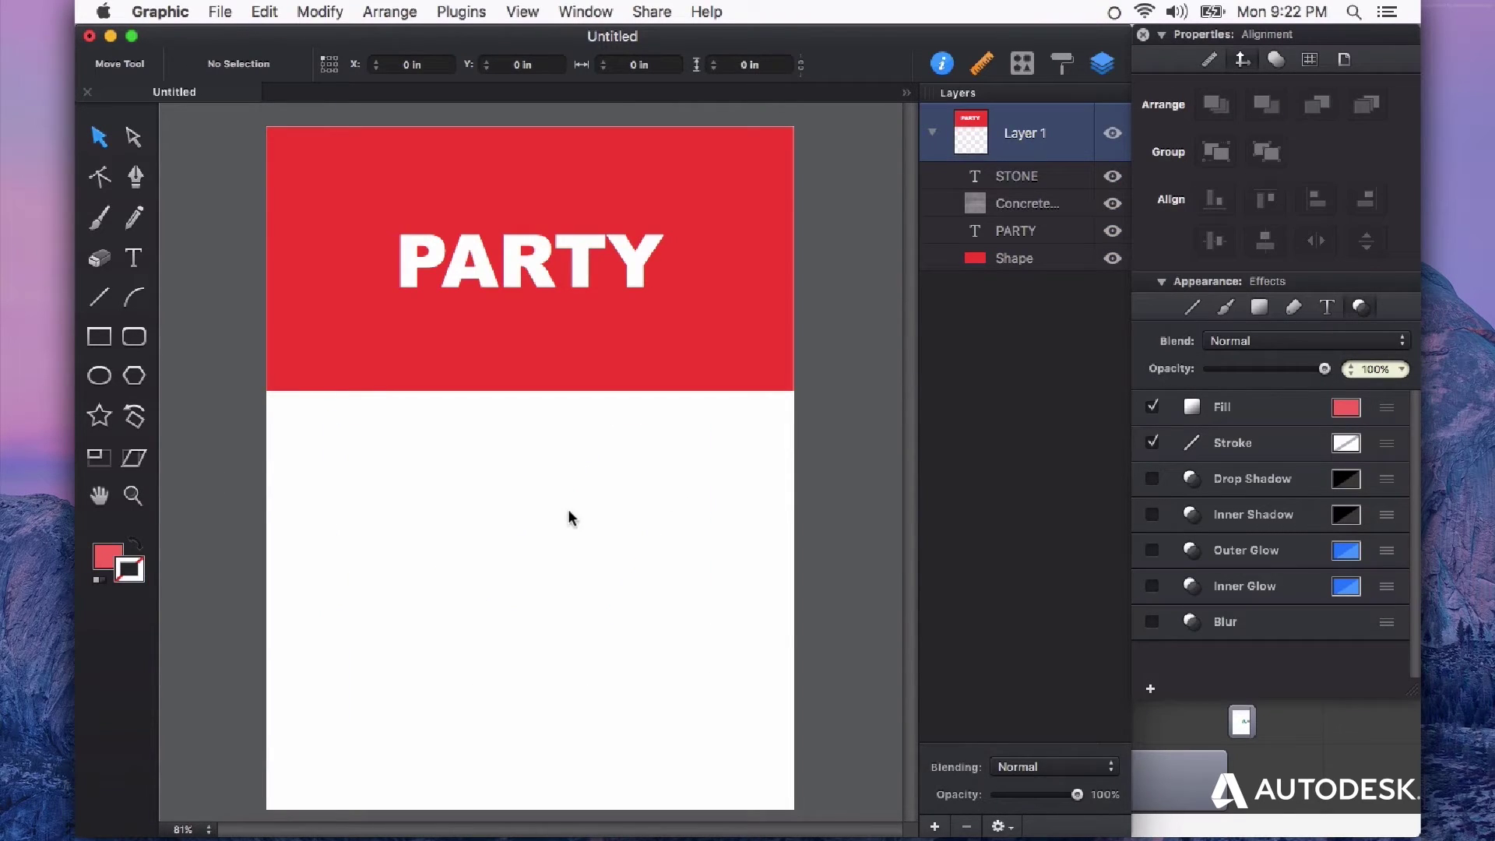
pyautogui.click(759, 315)
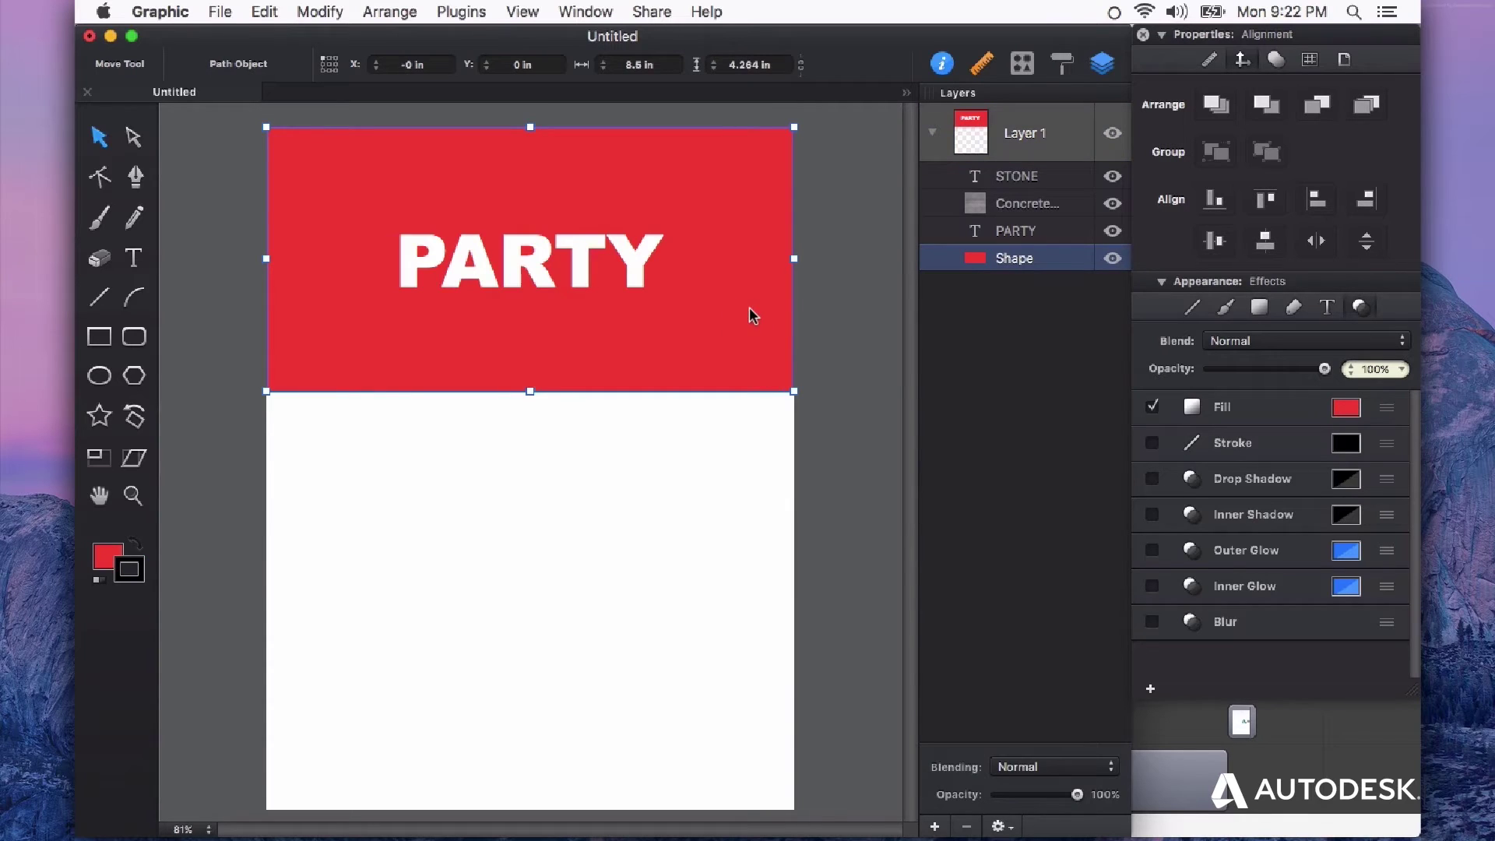
pyautogui.click(744, 433)
pyautogui.click(744, 316)
pyautogui.click(1346, 407)
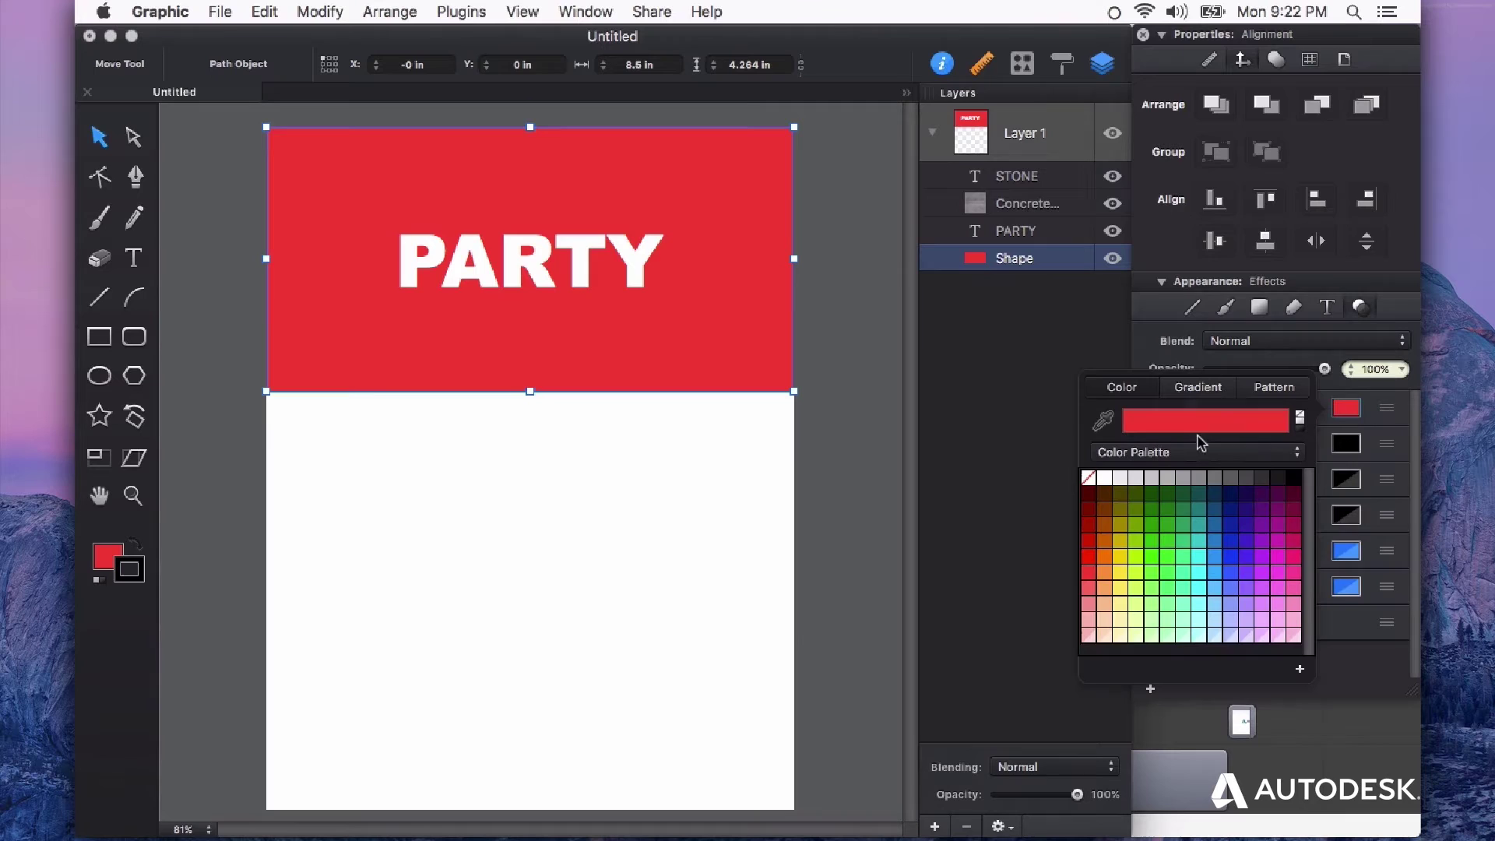
pyautogui.click(1386, 422)
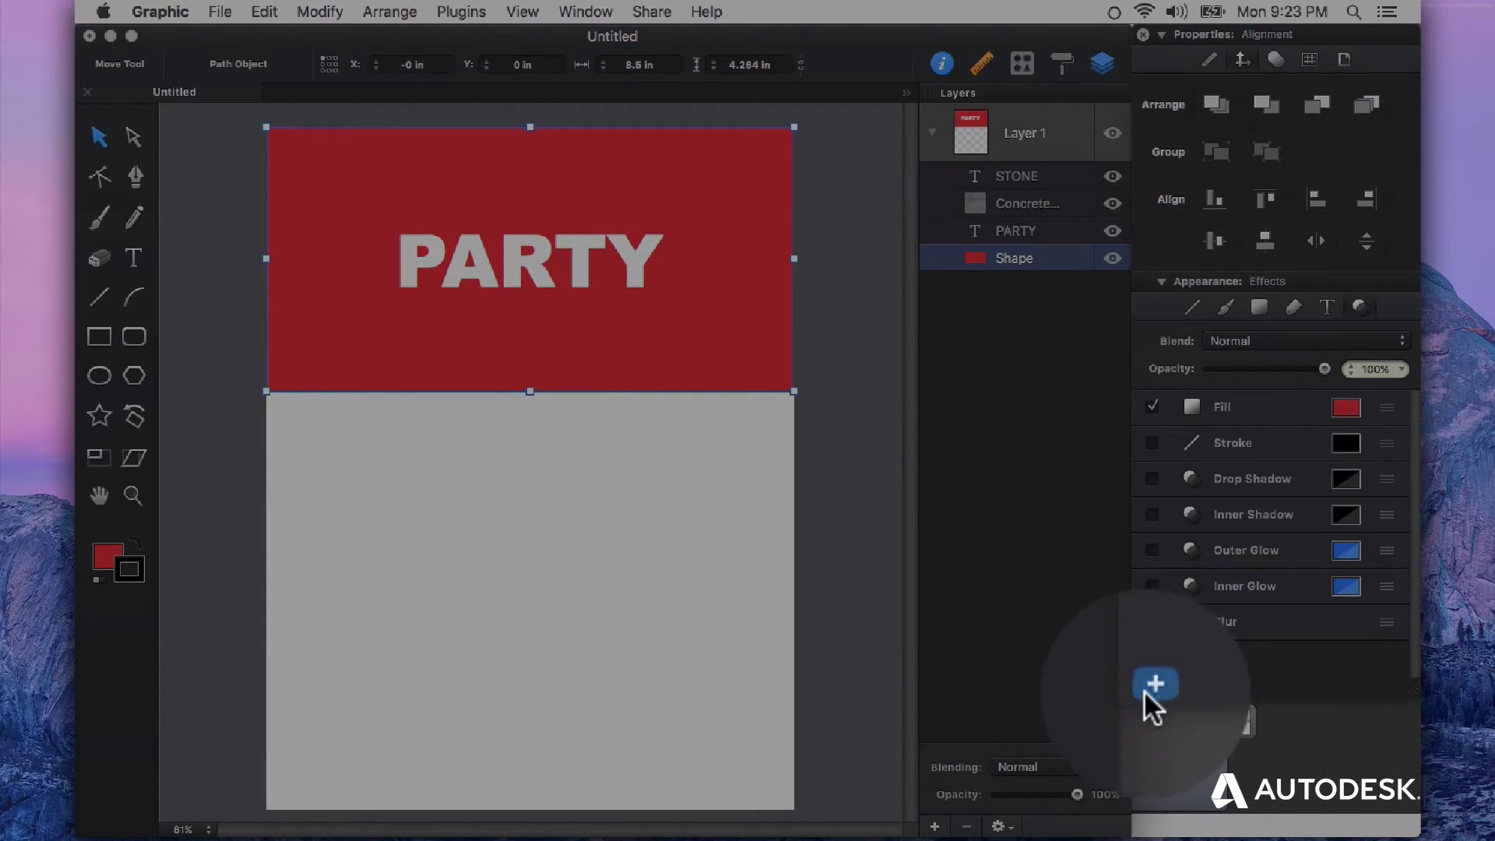
# - Add a second fill to the header set to the saved triangle pattern
pyautogui.click(1151, 689)
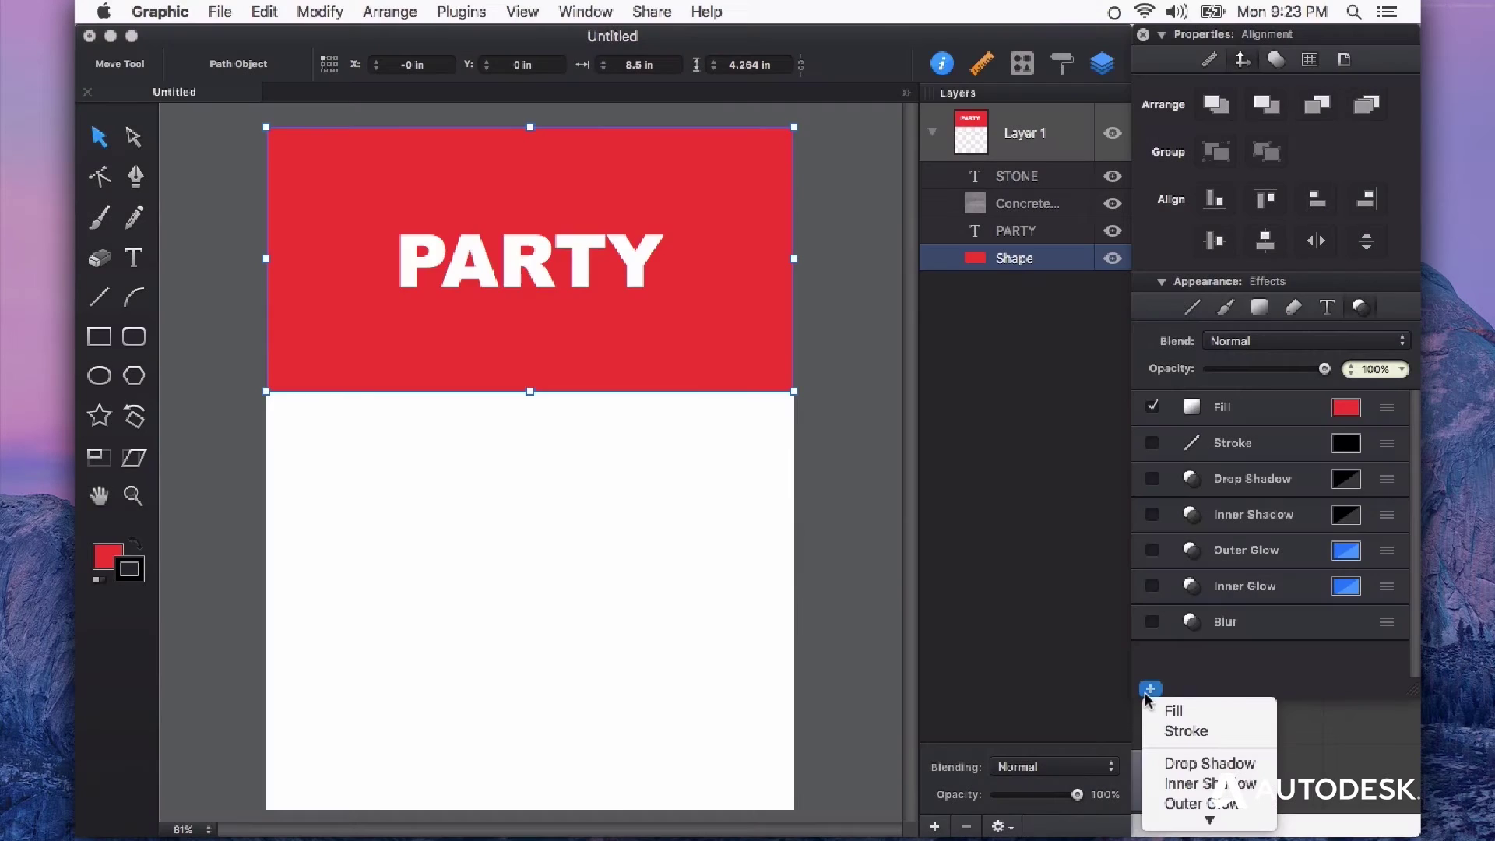
pyautogui.click(1189, 708)
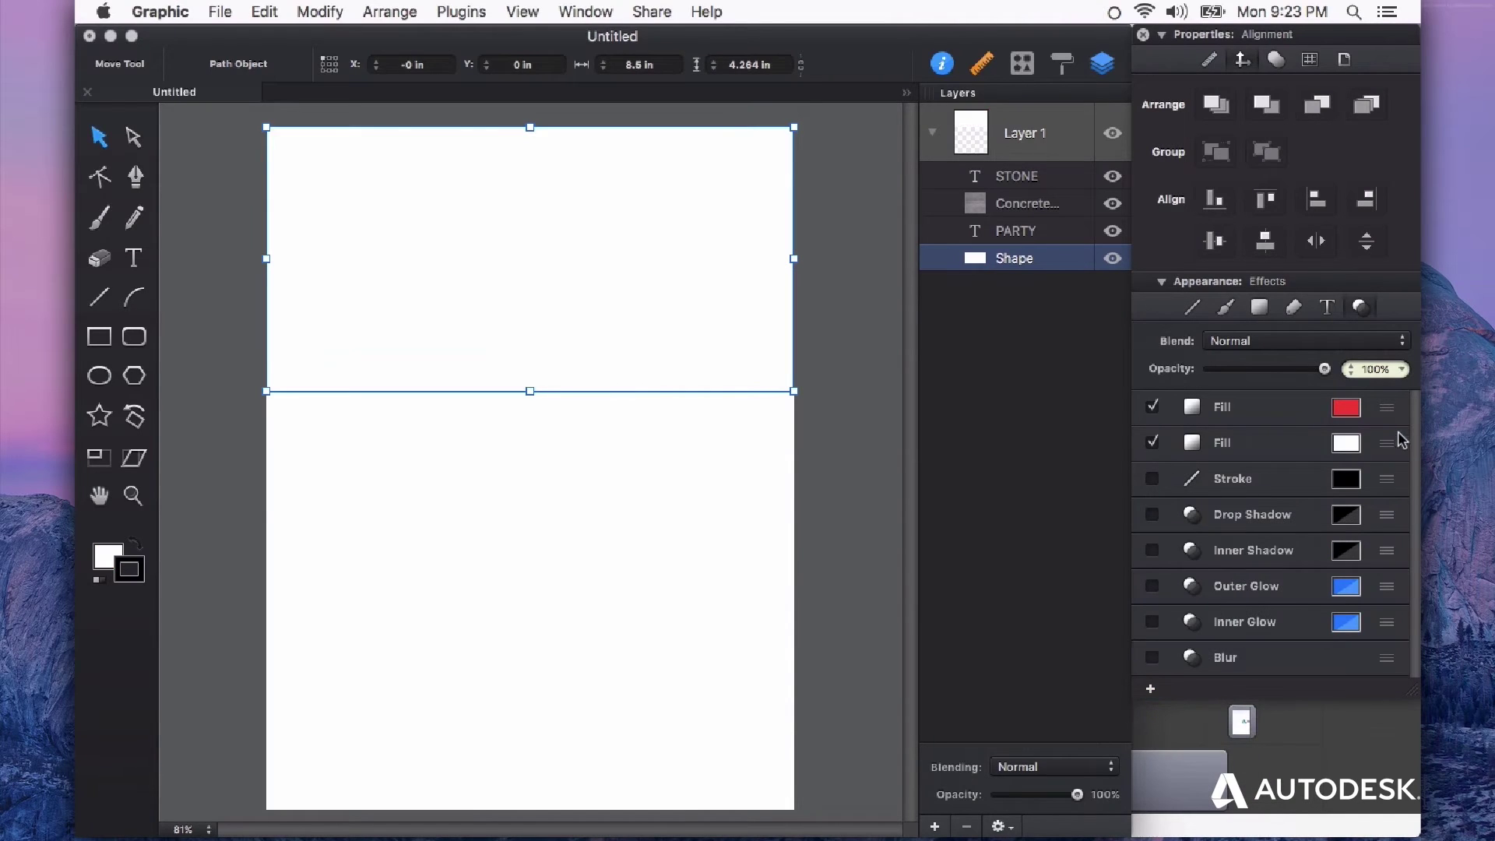
pyautogui.click(1346, 446)
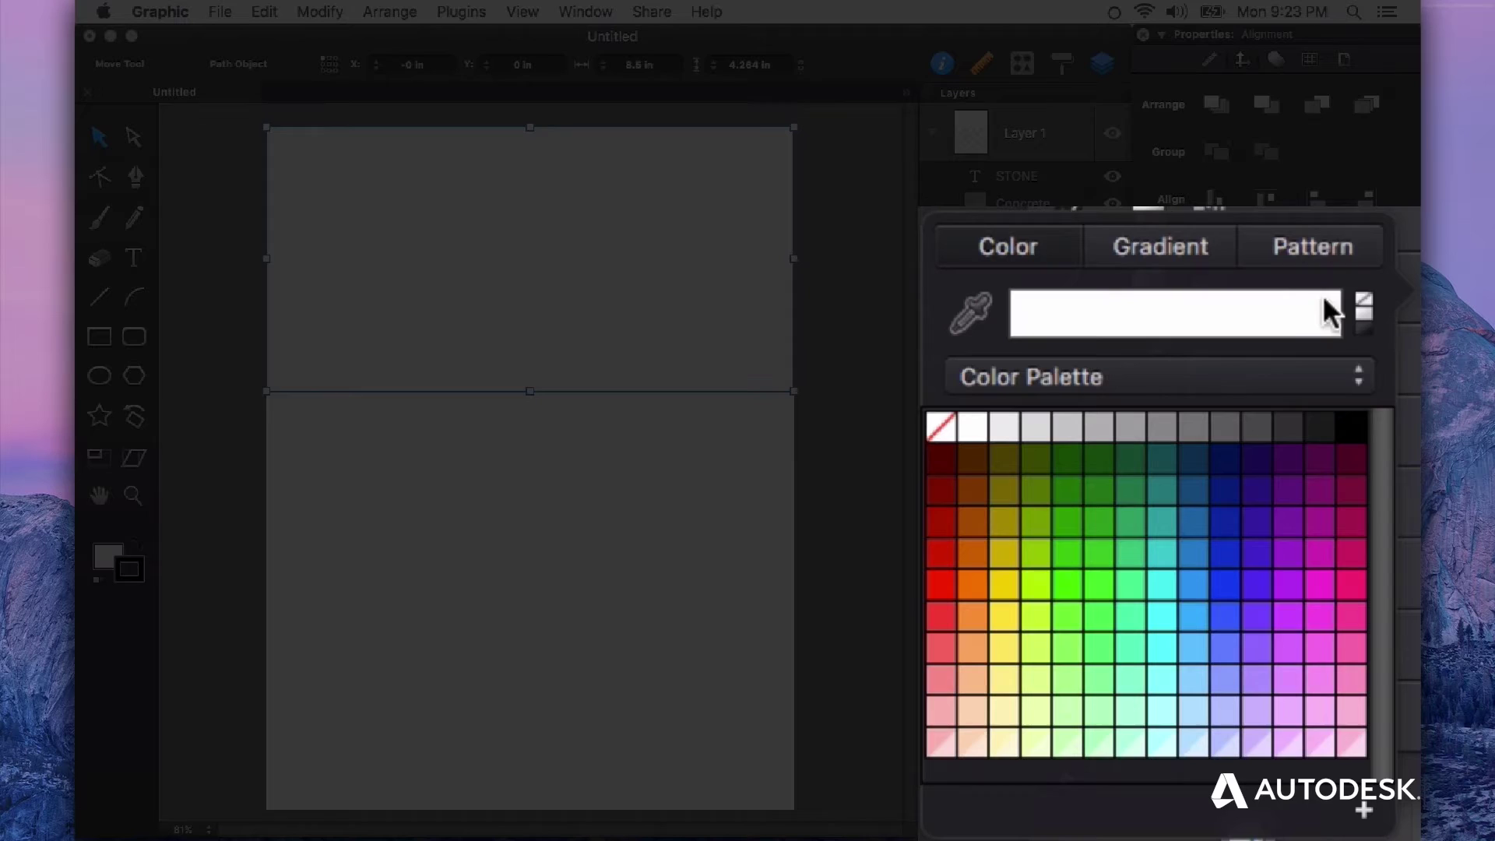
pyautogui.click(1348, 246)
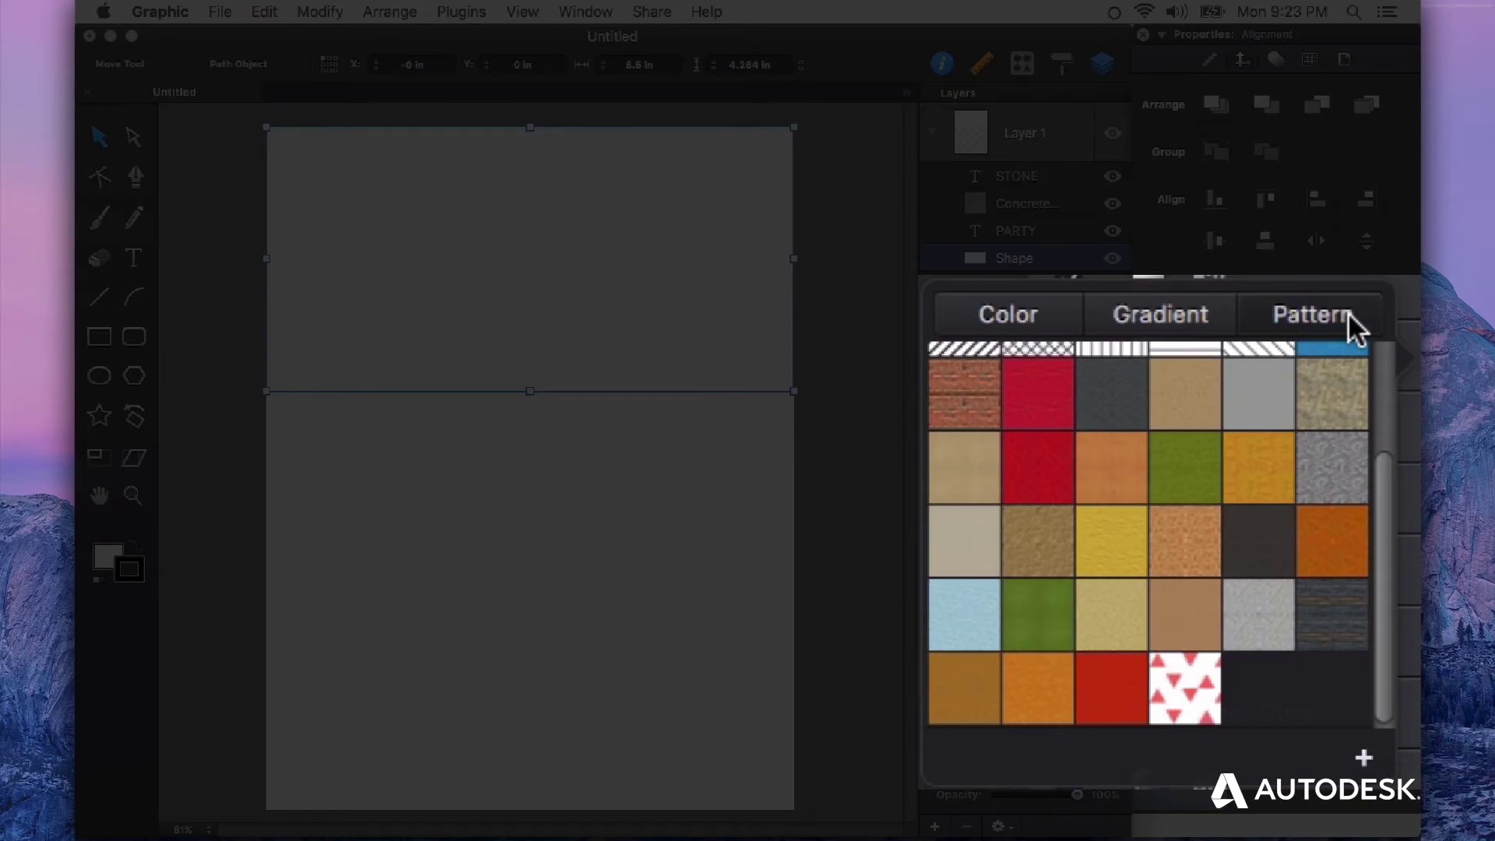
pyautogui.click(1169, 680)
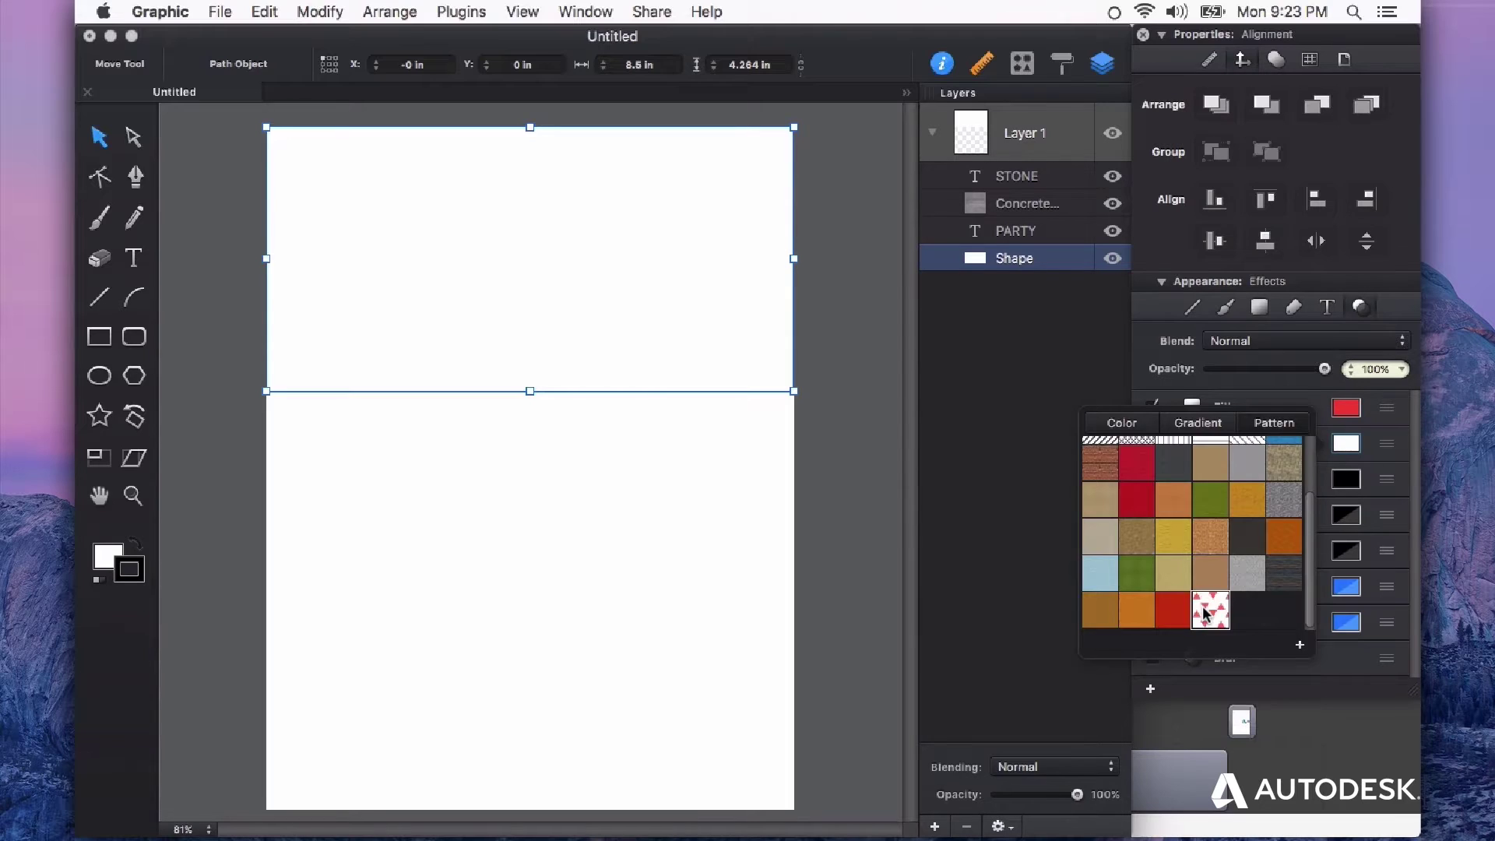
pyautogui.click(1205, 613)
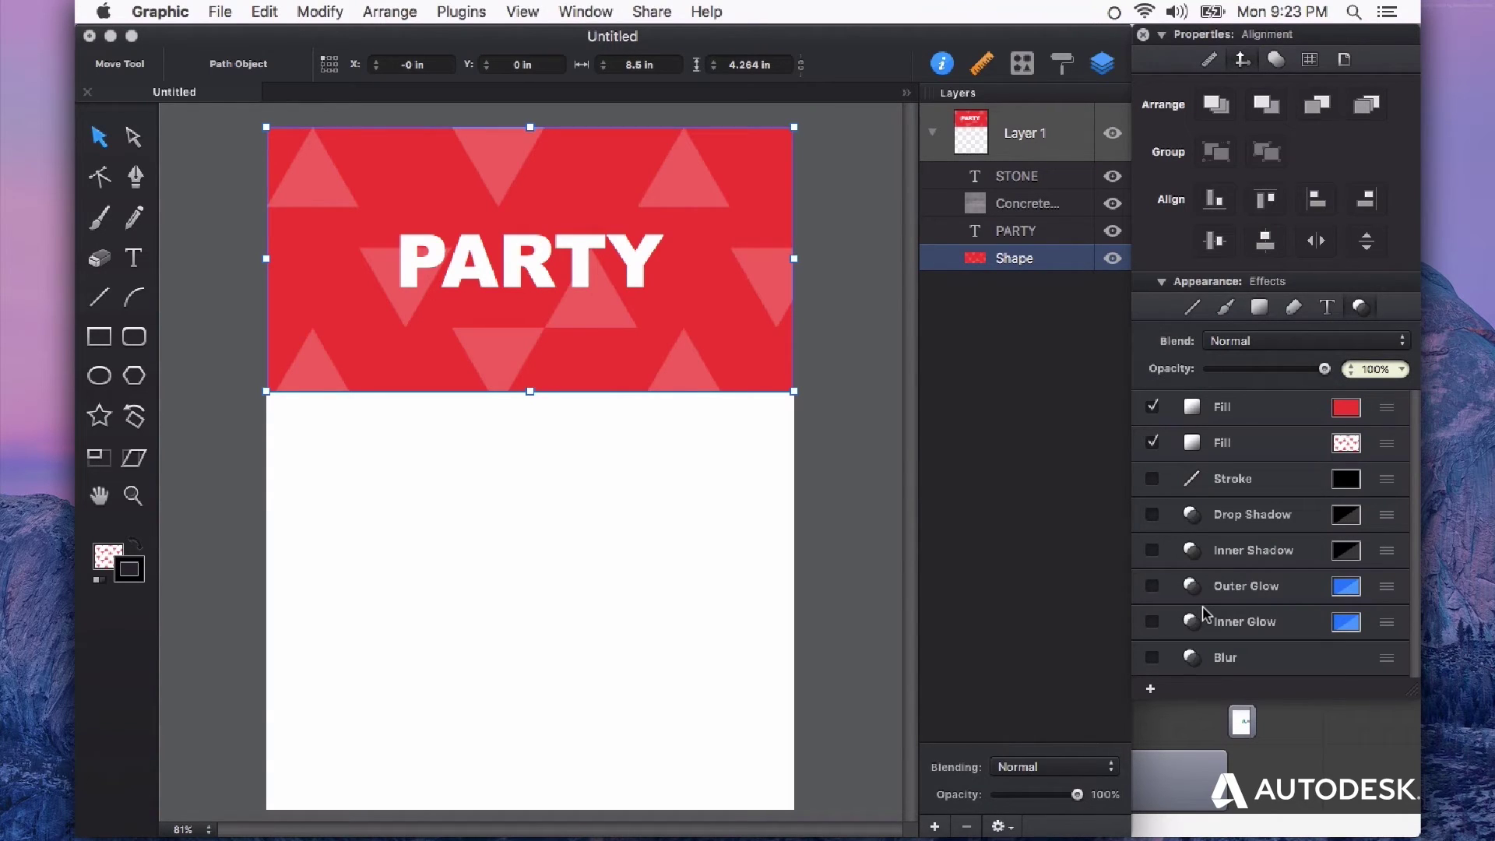
# - Offset the triangle pattern inside the header using the Pattern Tool, keeping the header at the top
pyautogui.moveTo(727, 354); pyautogui.dragTo(728, 510)
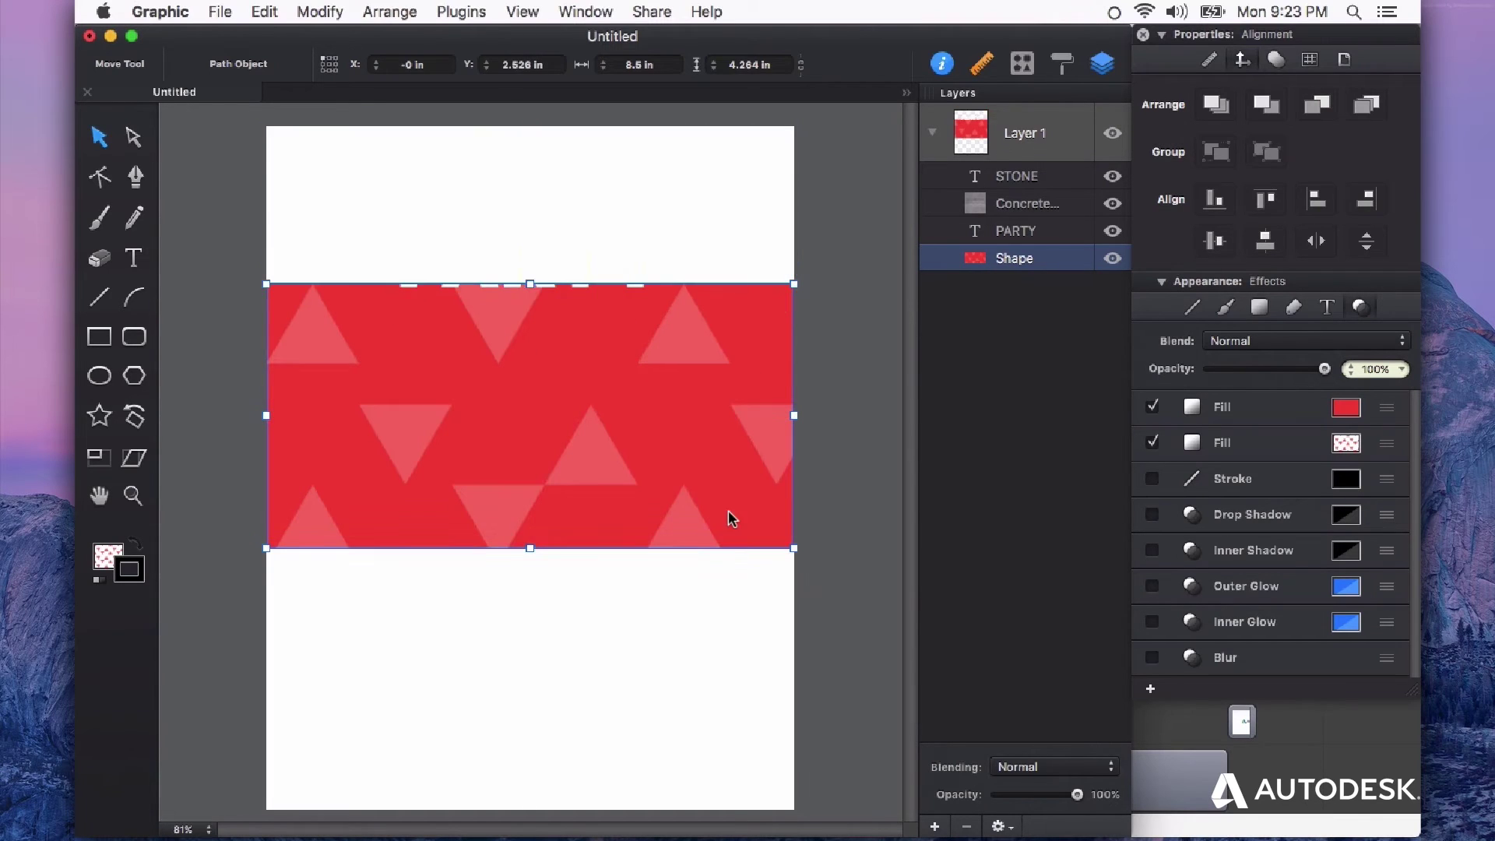
pyautogui.press('super+z')
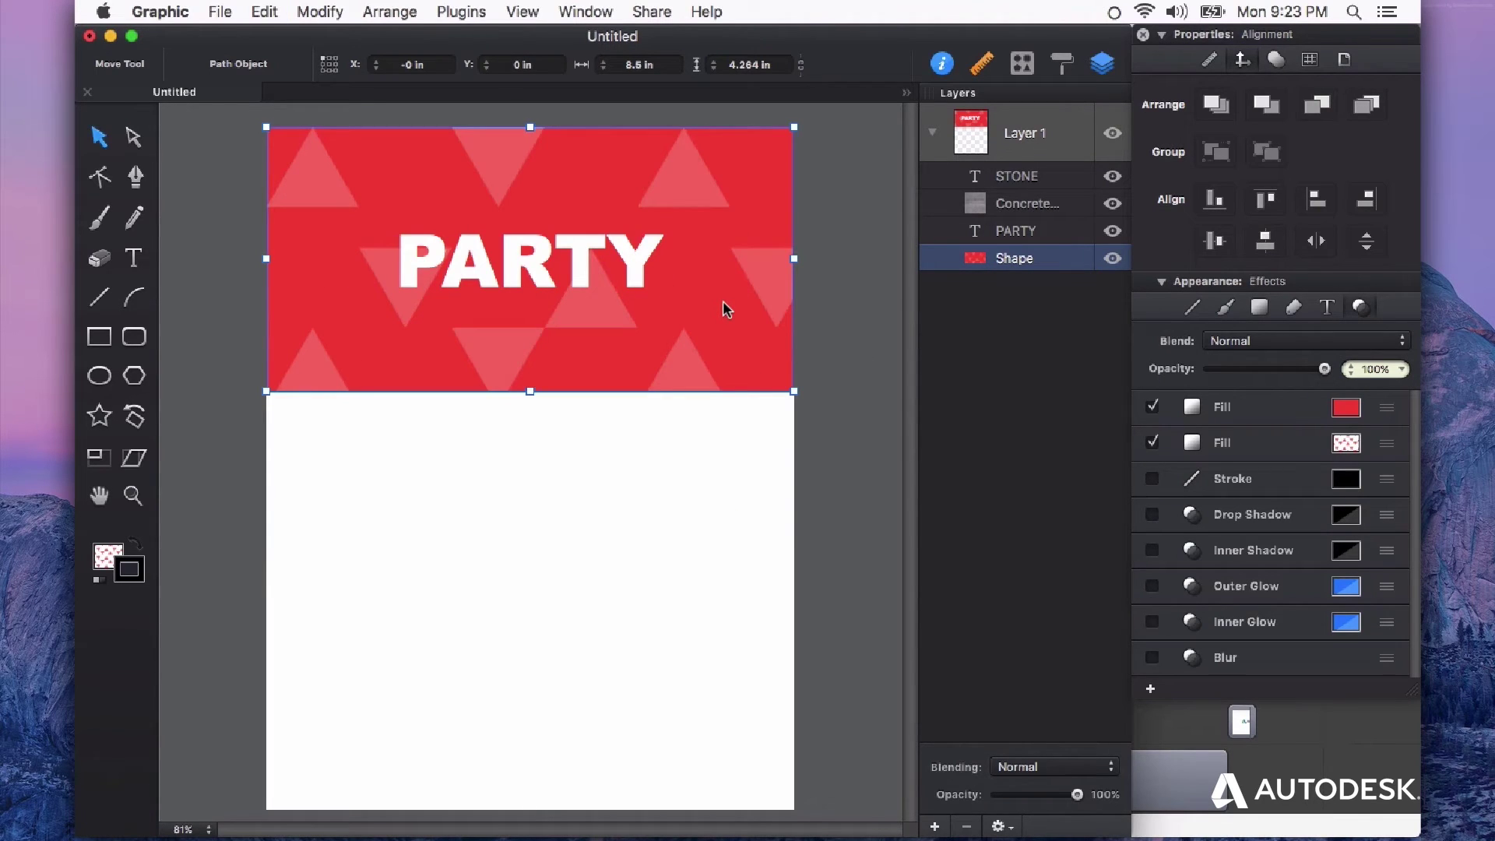
pyautogui.press('g')
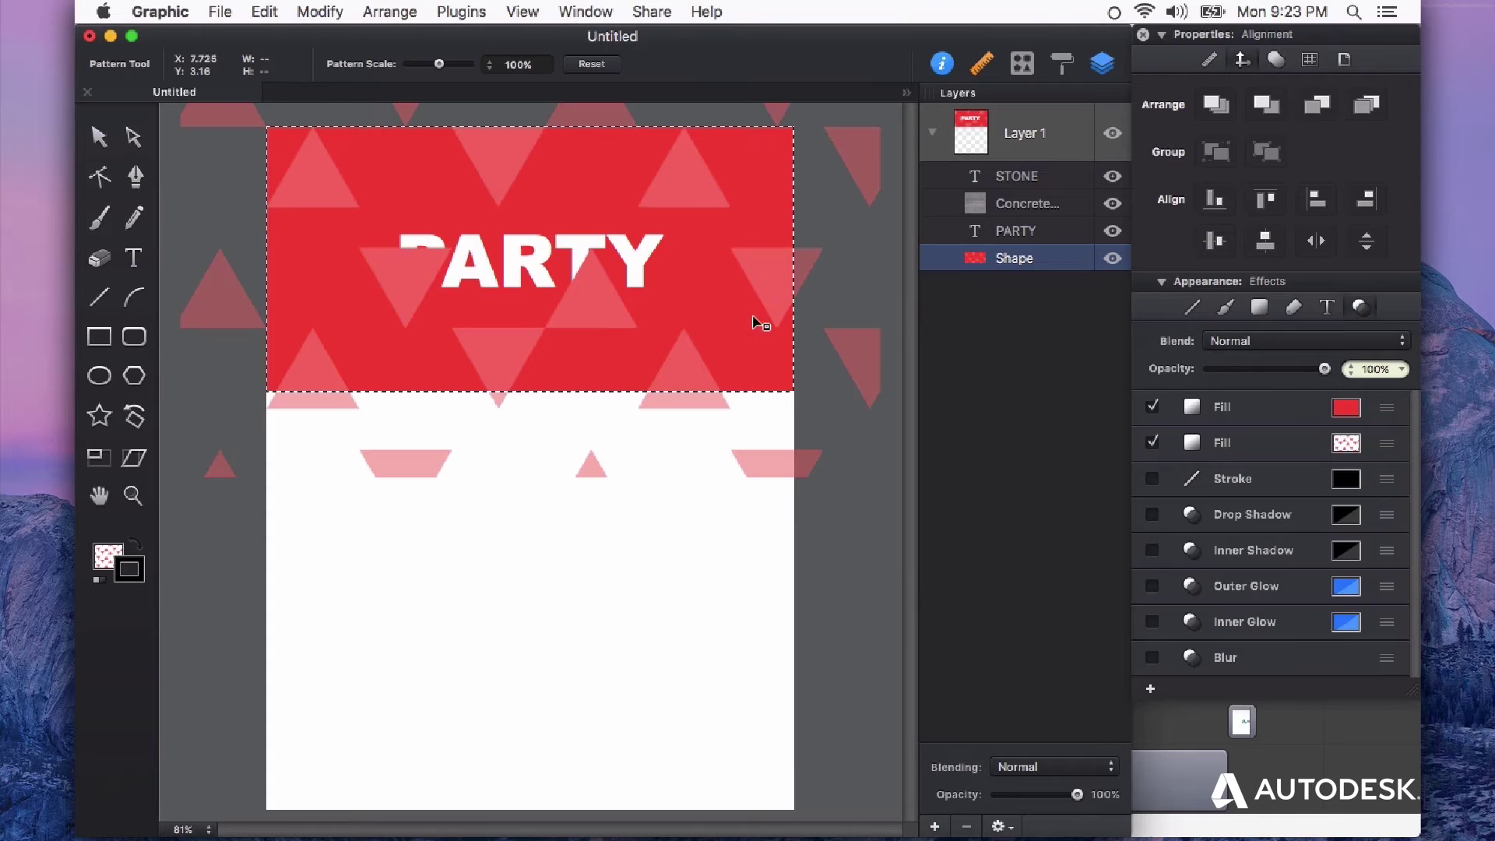
pyautogui.moveTo(770, 289); pyautogui.dragTo(673, 343)
pyautogui.press('Escape')
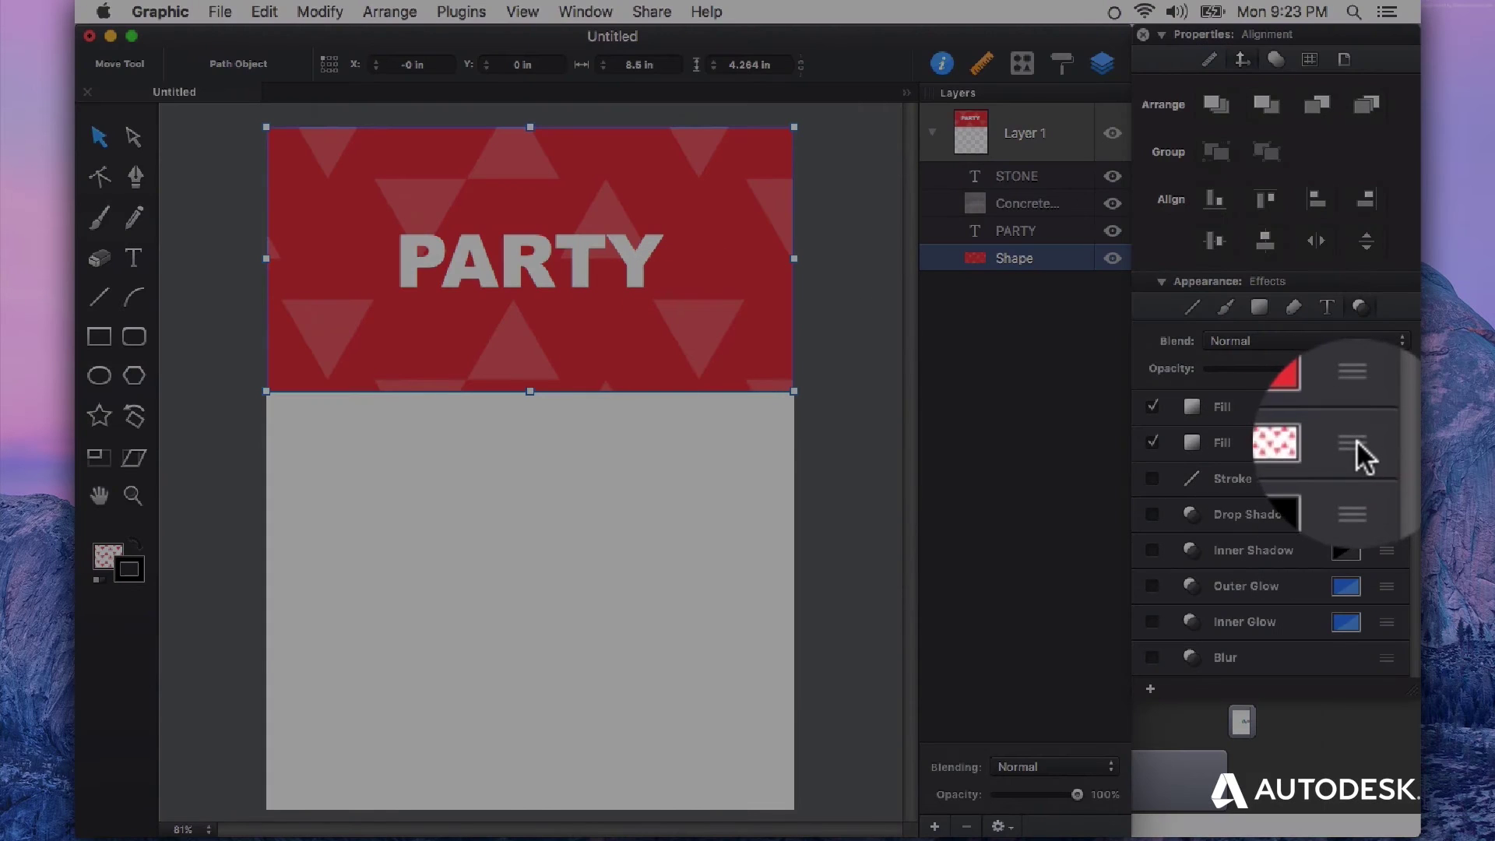
# - Set the header's triangle pattern to 53% scale, 49% opacity and 0° angle
pyautogui.click(1387, 442)
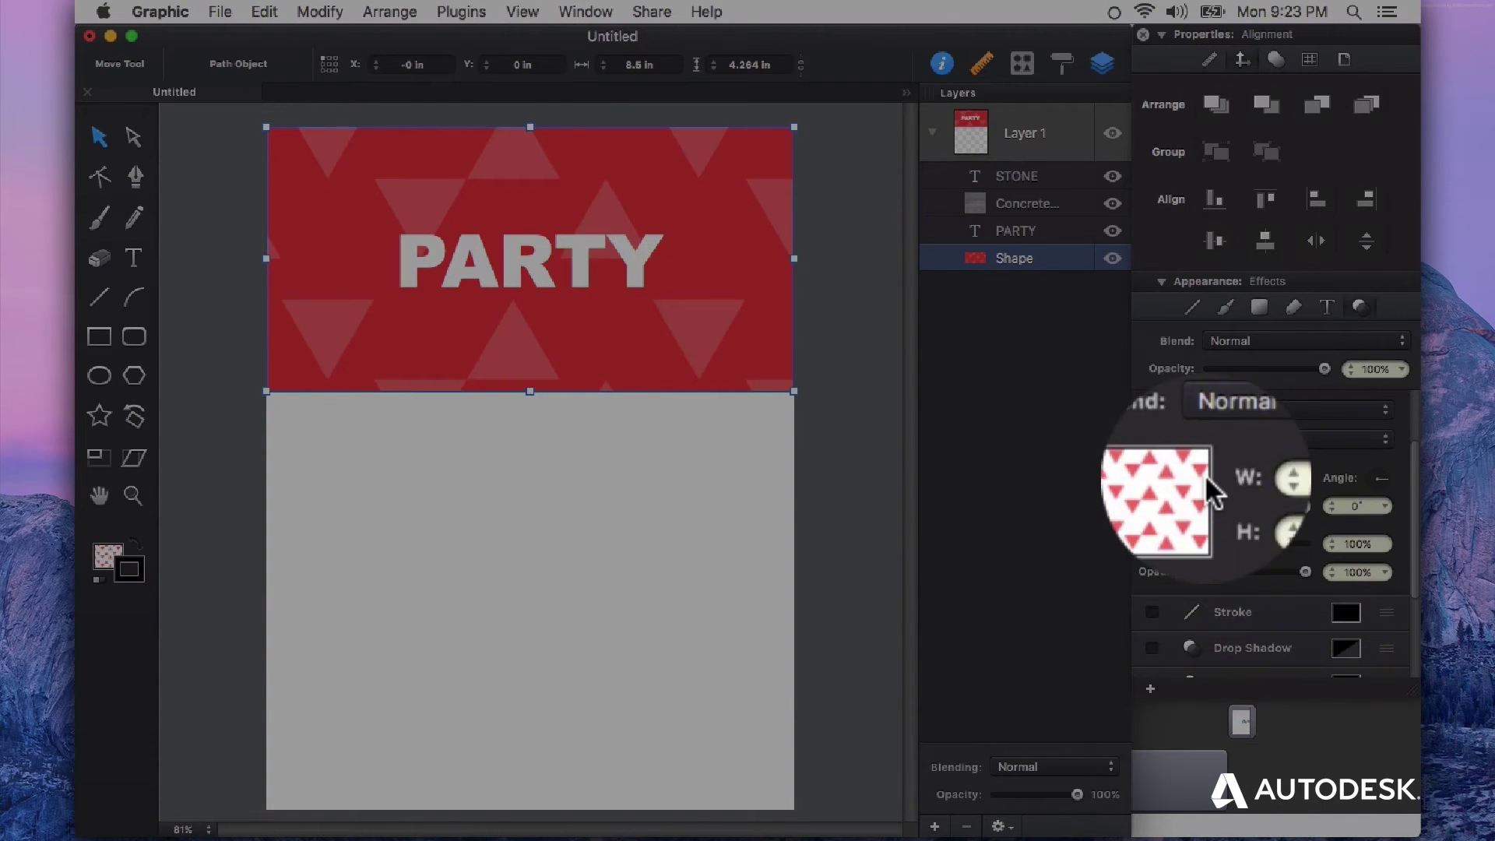
pyautogui.scroll(-2, 1316, 588)
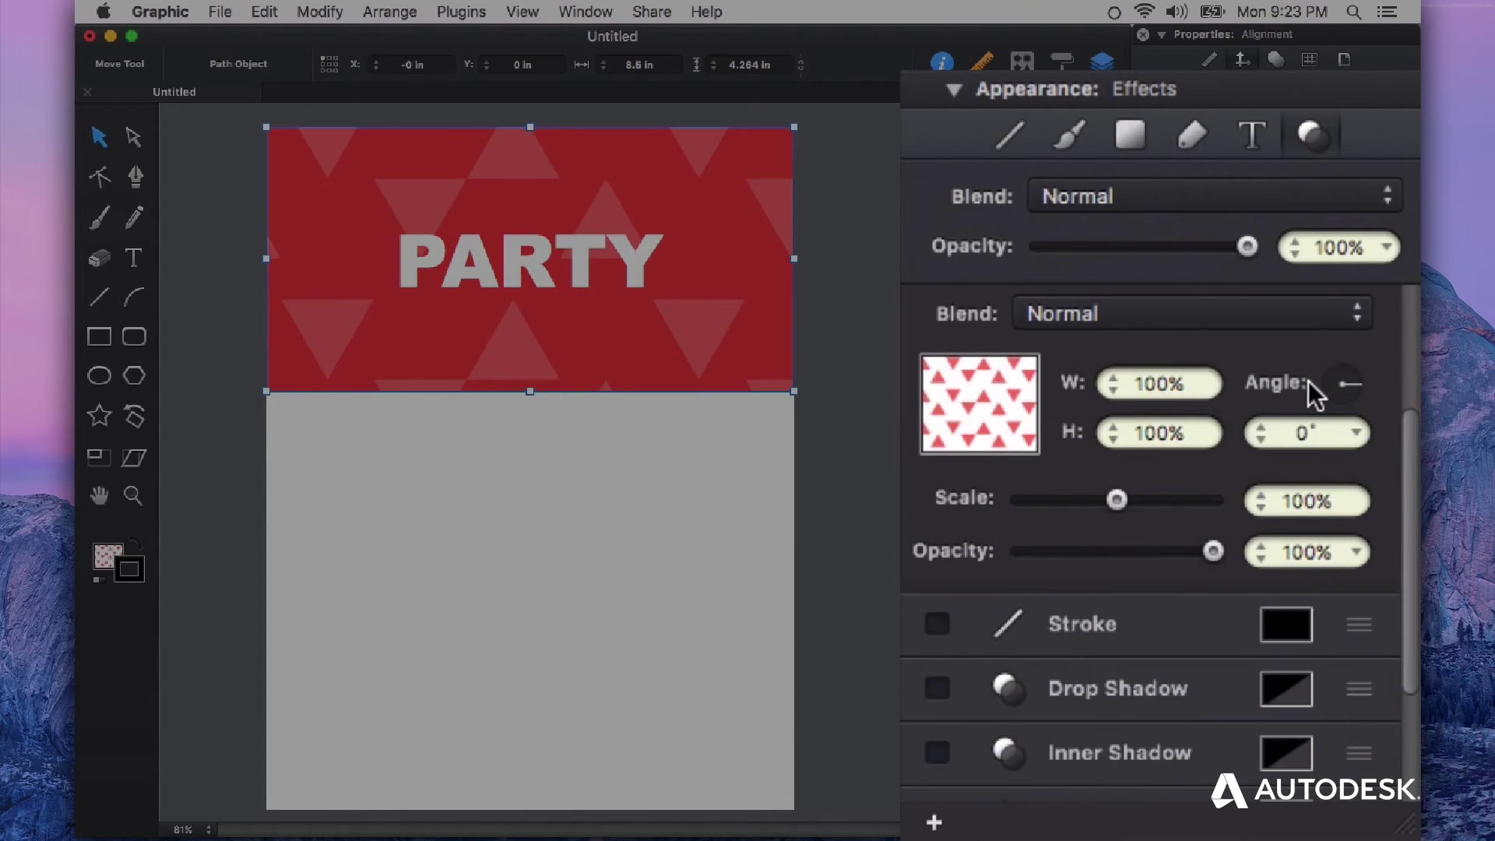
pyautogui.moveTo(1338, 400); pyautogui.dragTo(1382, 358)
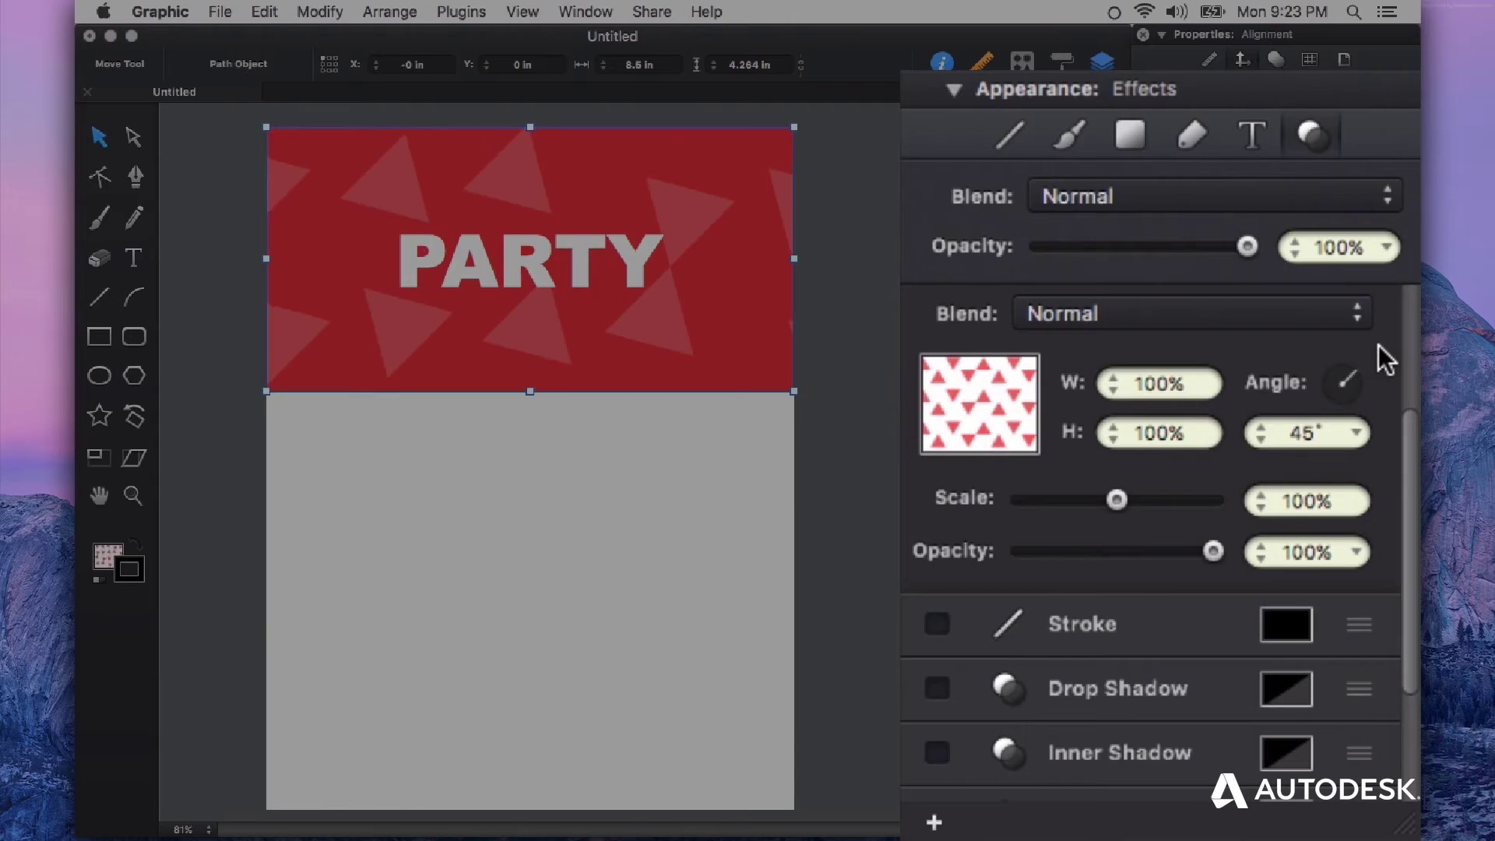
pyautogui.moveTo(1119, 501); pyautogui.dragTo(1075, 500)
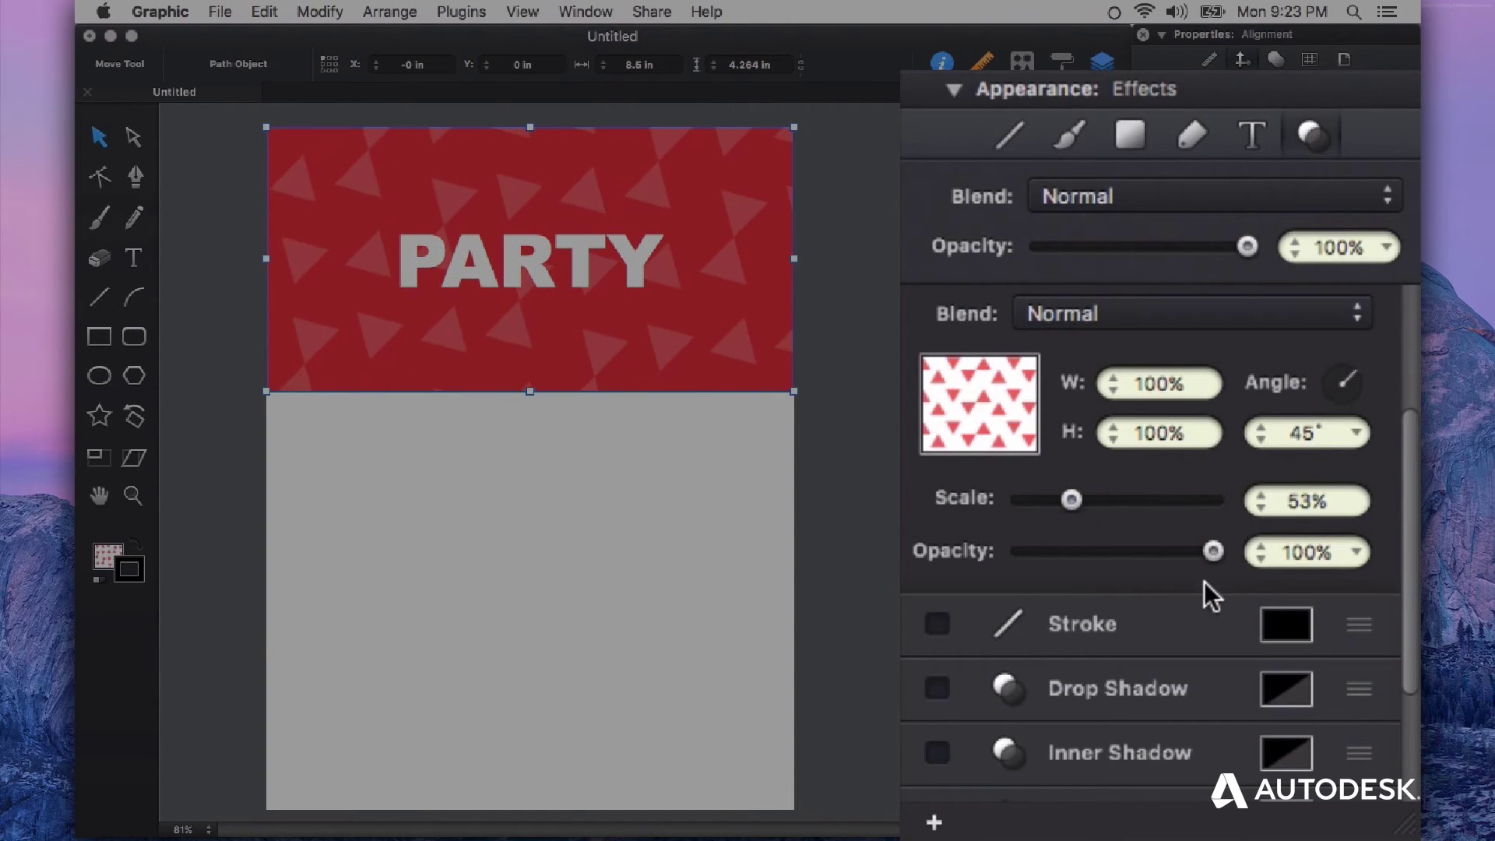
pyautogui.moveTo(1213, 553); pyautogui.dragTo(1259, 544)
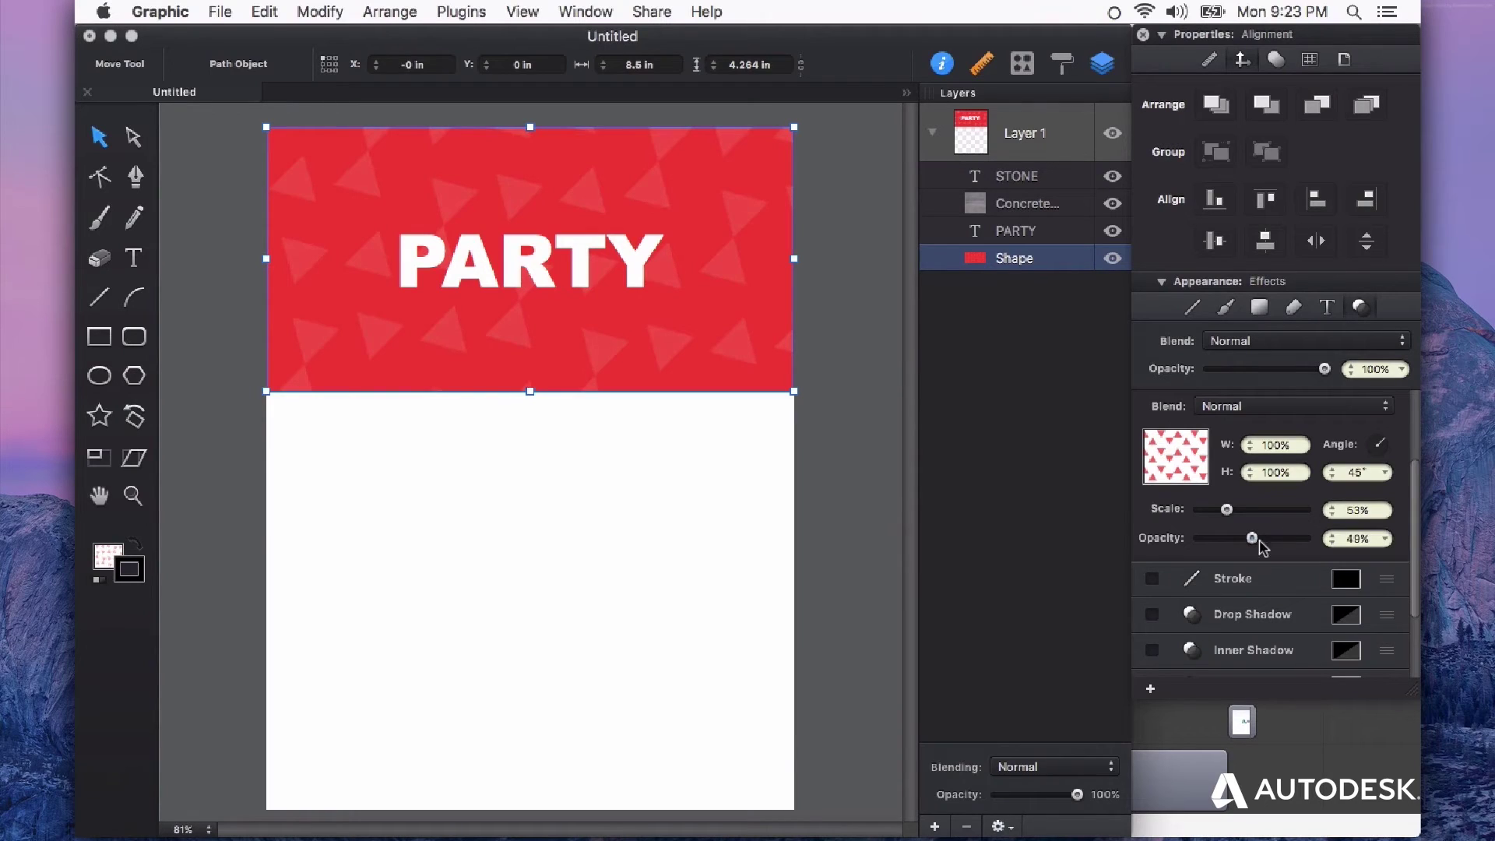
pyautogui.click(1389, 447)
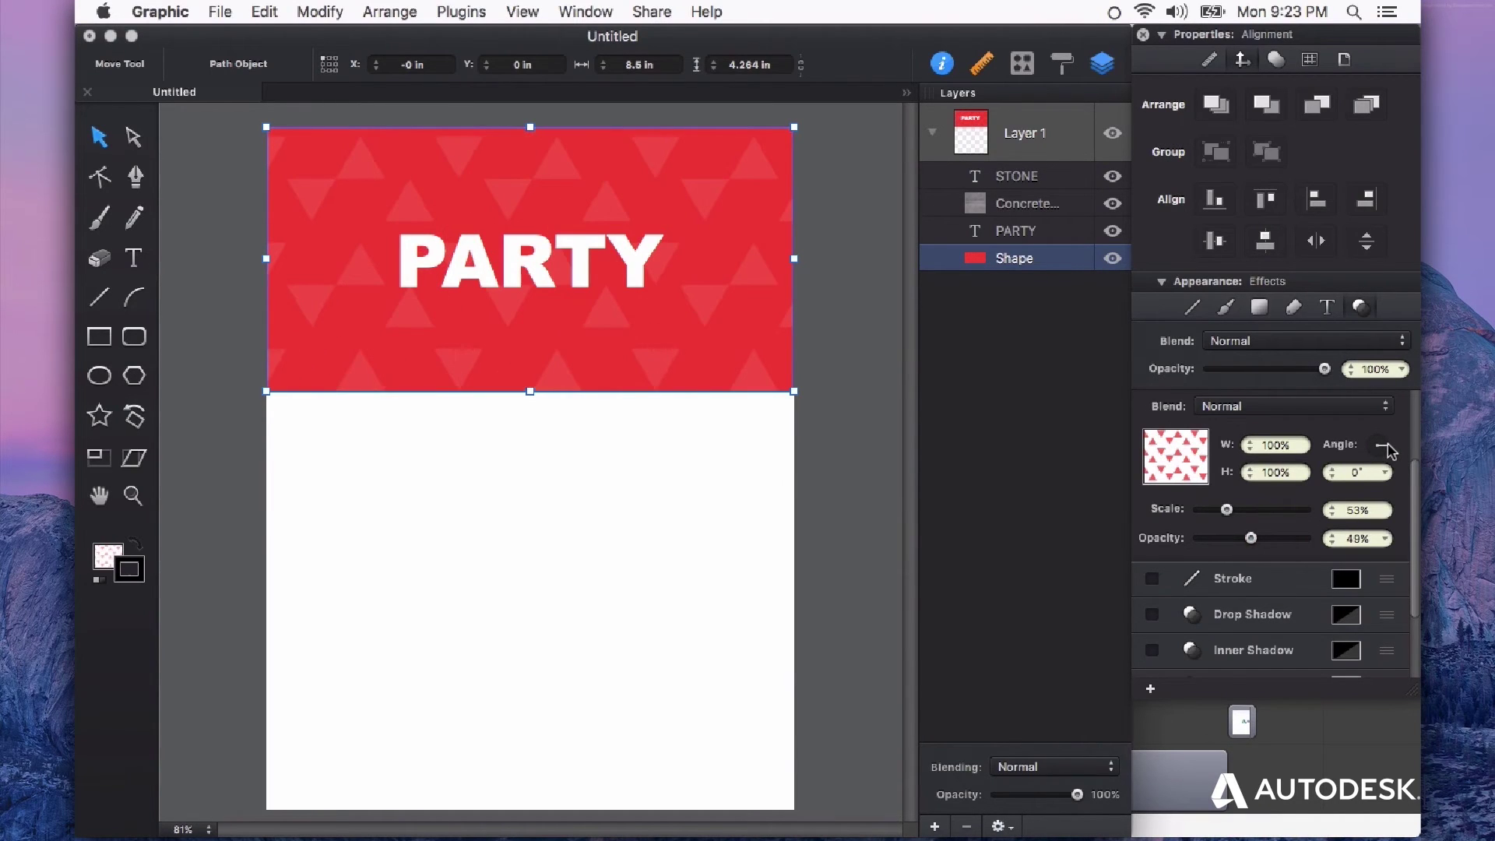
pyautogui.click(673, 522)
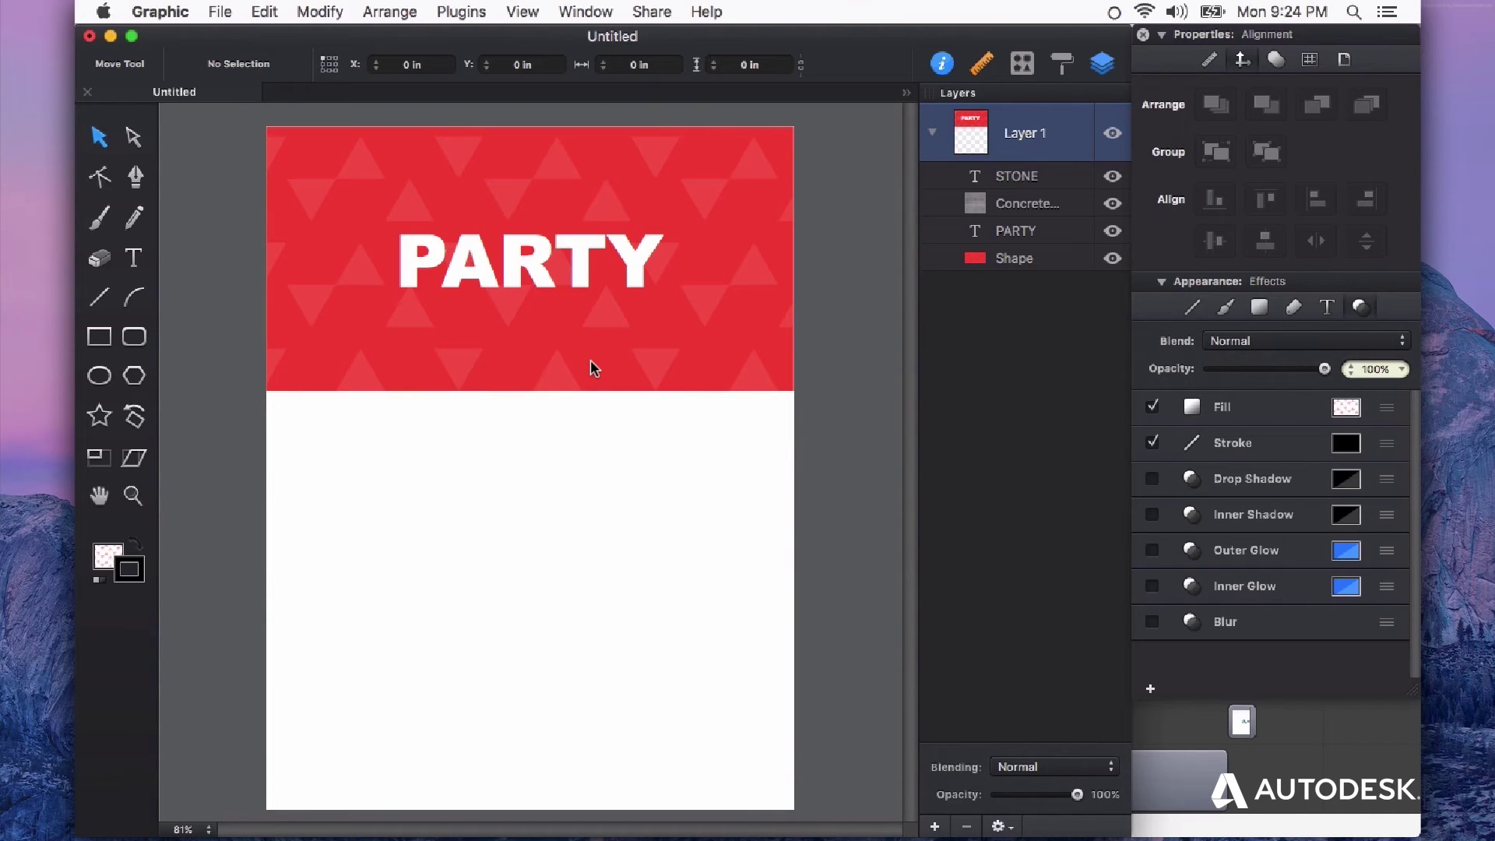
# - Save the concrete texture image as a new swatch in the fill Pattern library
pyautogui.hscroll(10, 590, 361)
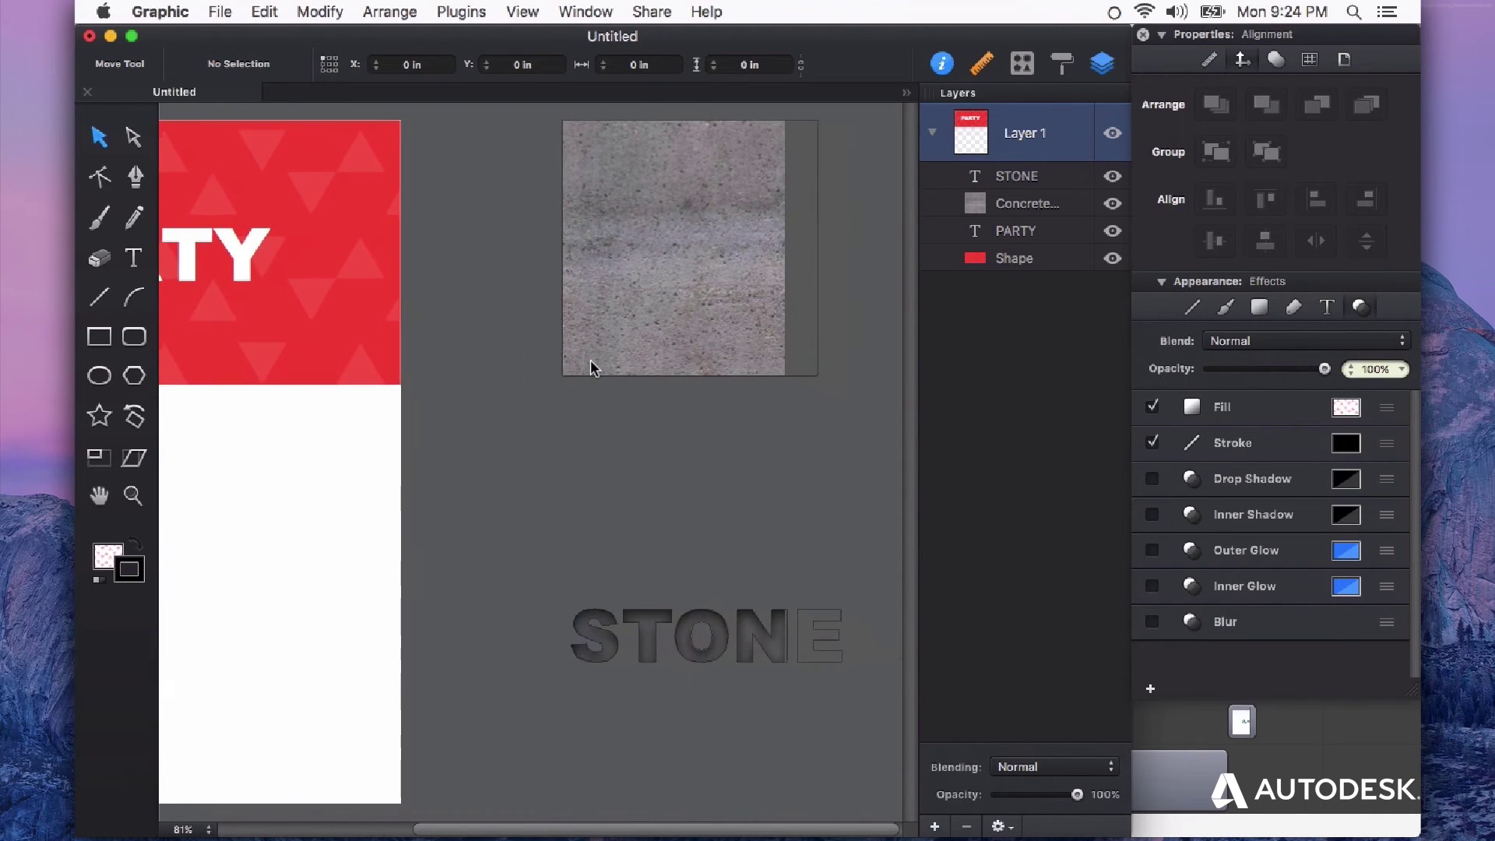
pyautogui.click(727, 275)
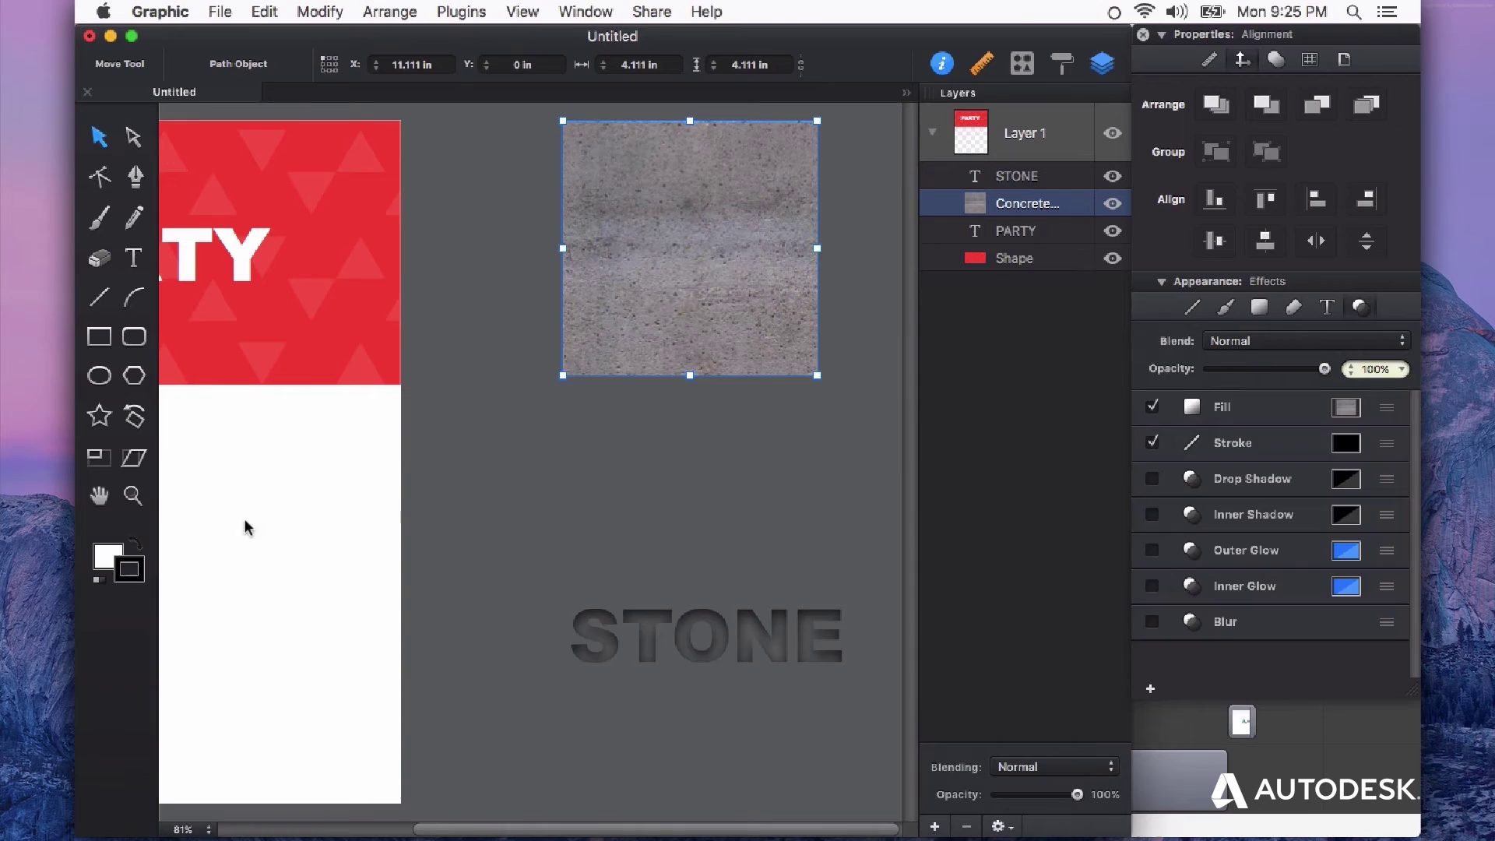
pyautogui.click(108, 556)
pyautogui.click(335, 495)
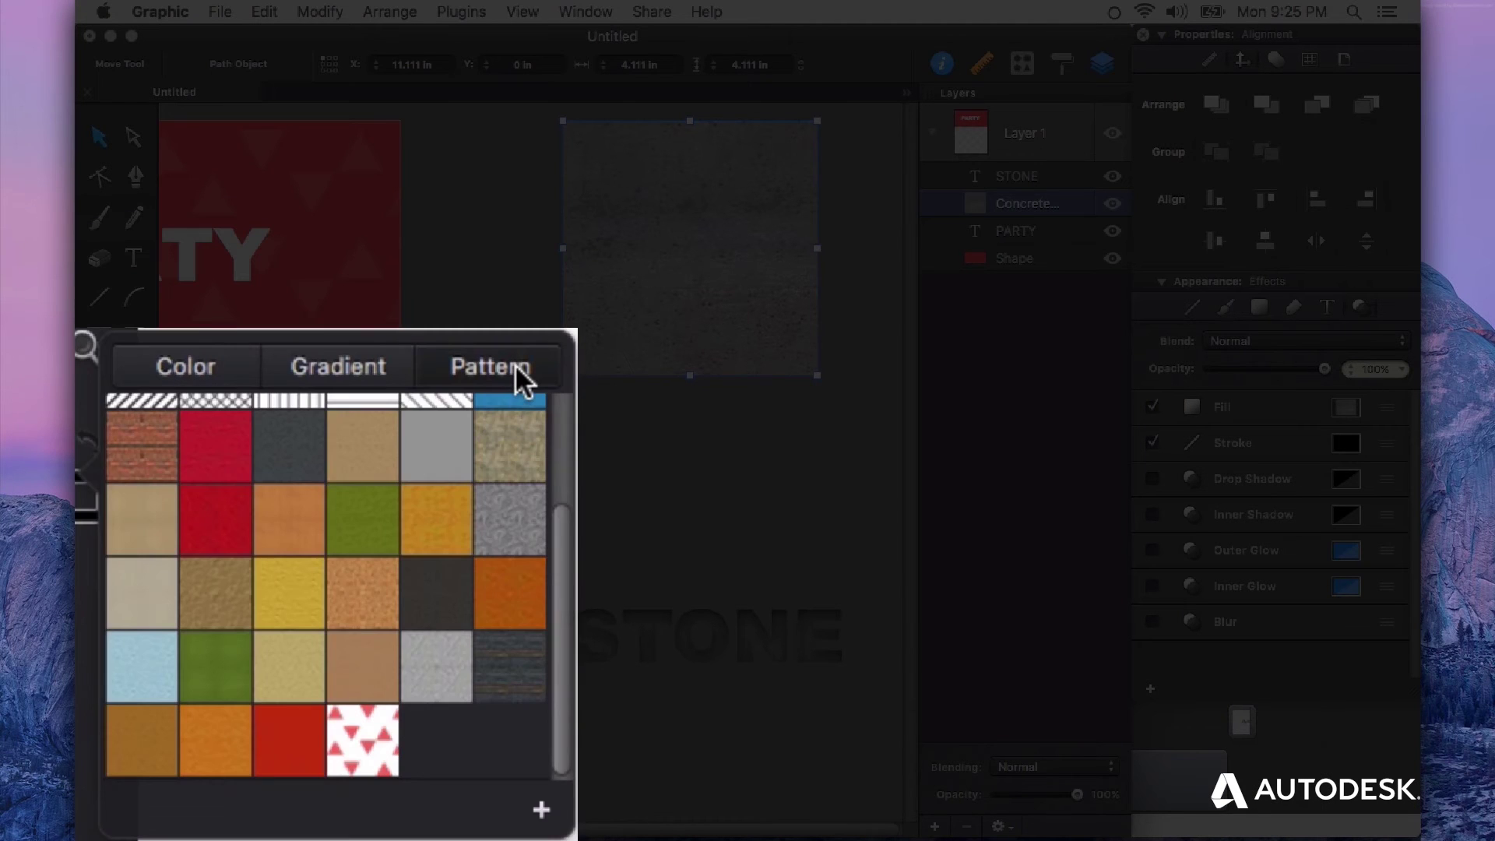
pyautogui.click(545, 814)
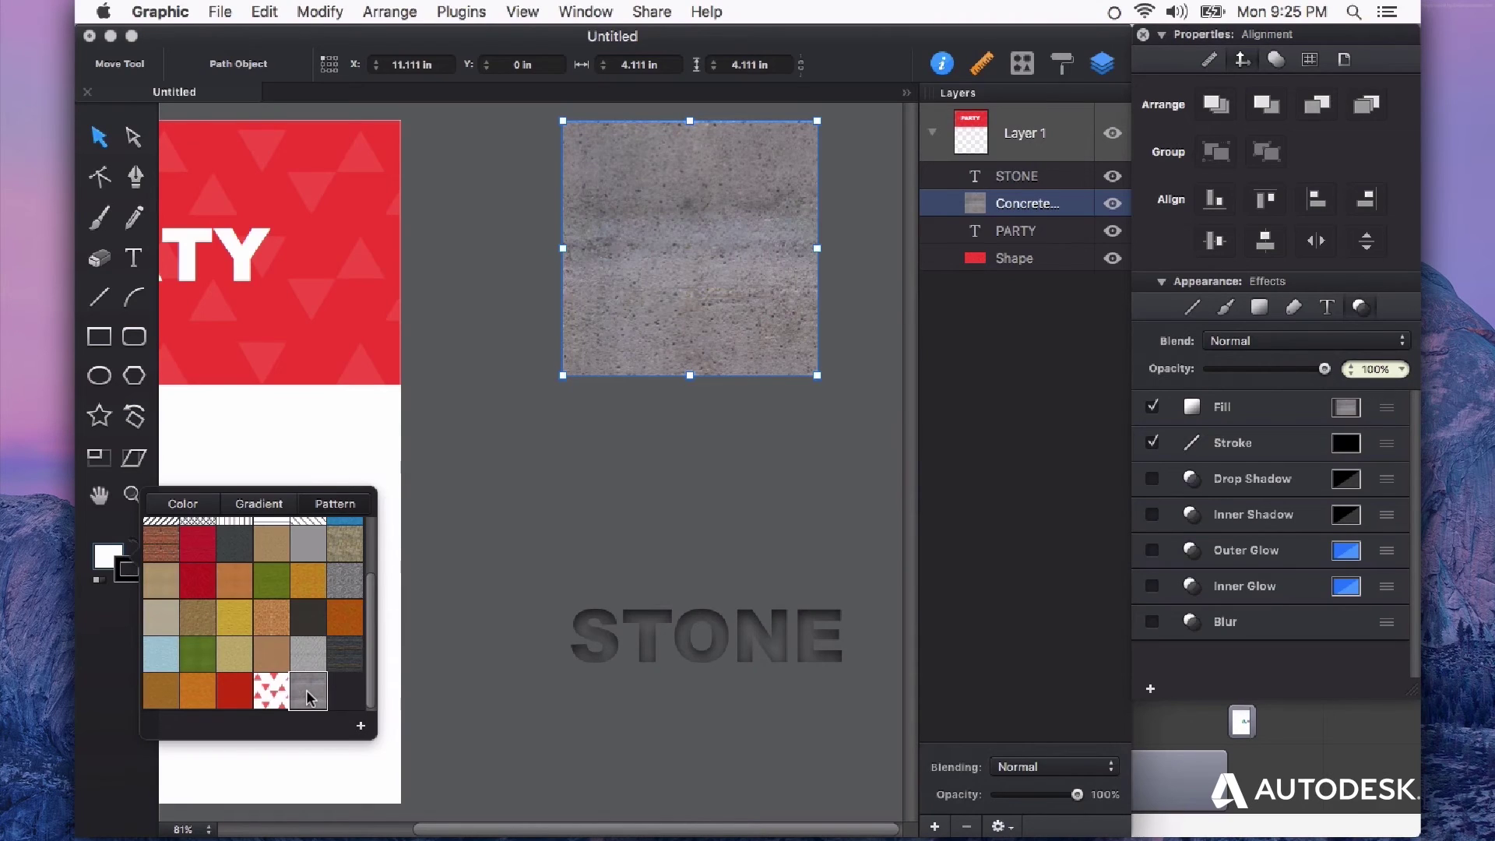
pyautogui.click(593, 499)
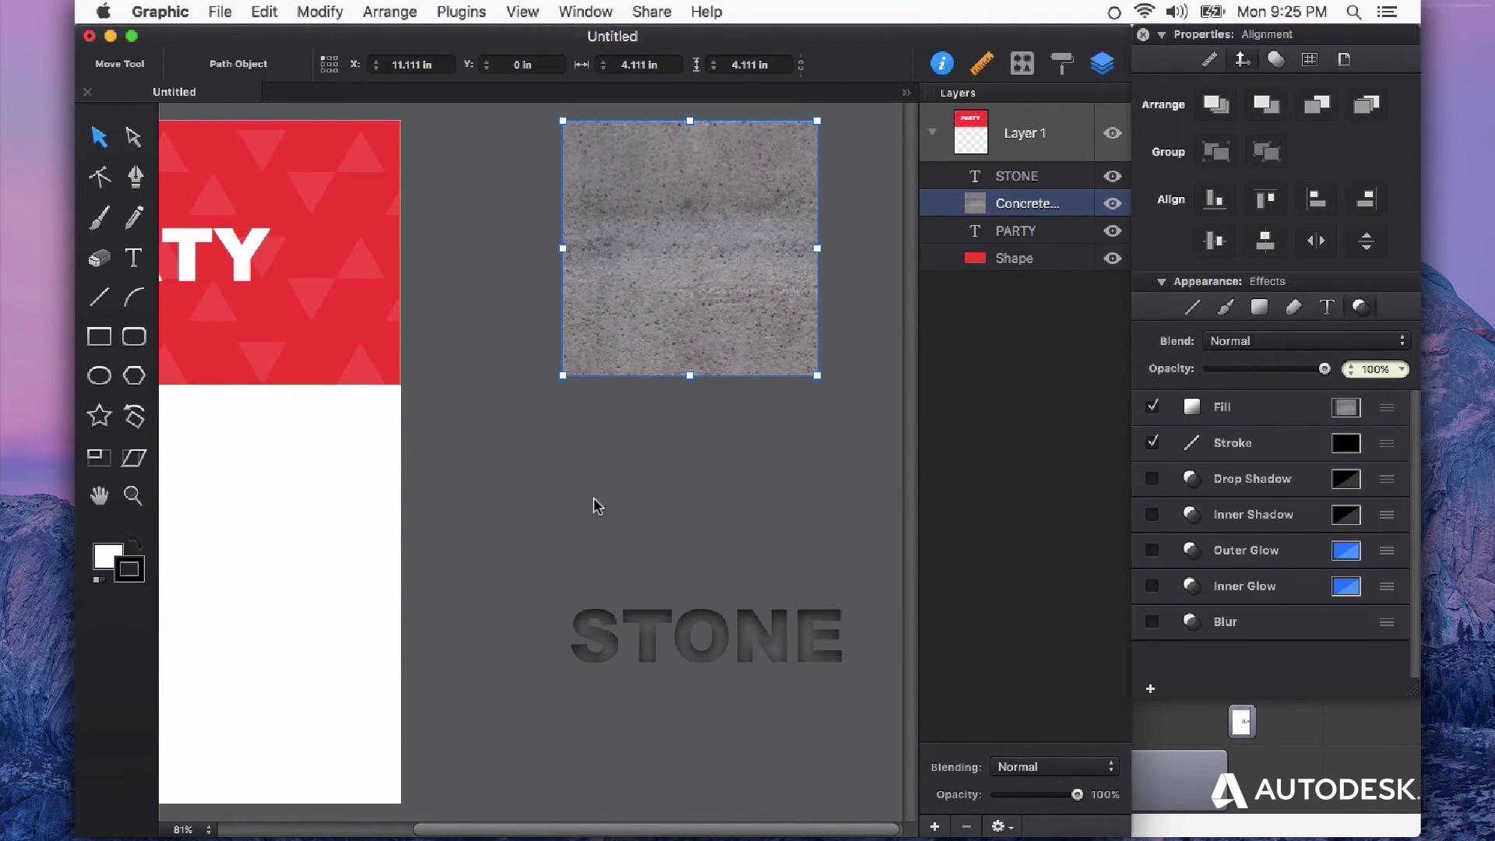
pyautogui.hscroll(-3, 594, 499)
pyautogui.hscroll(-5, 594, 499)
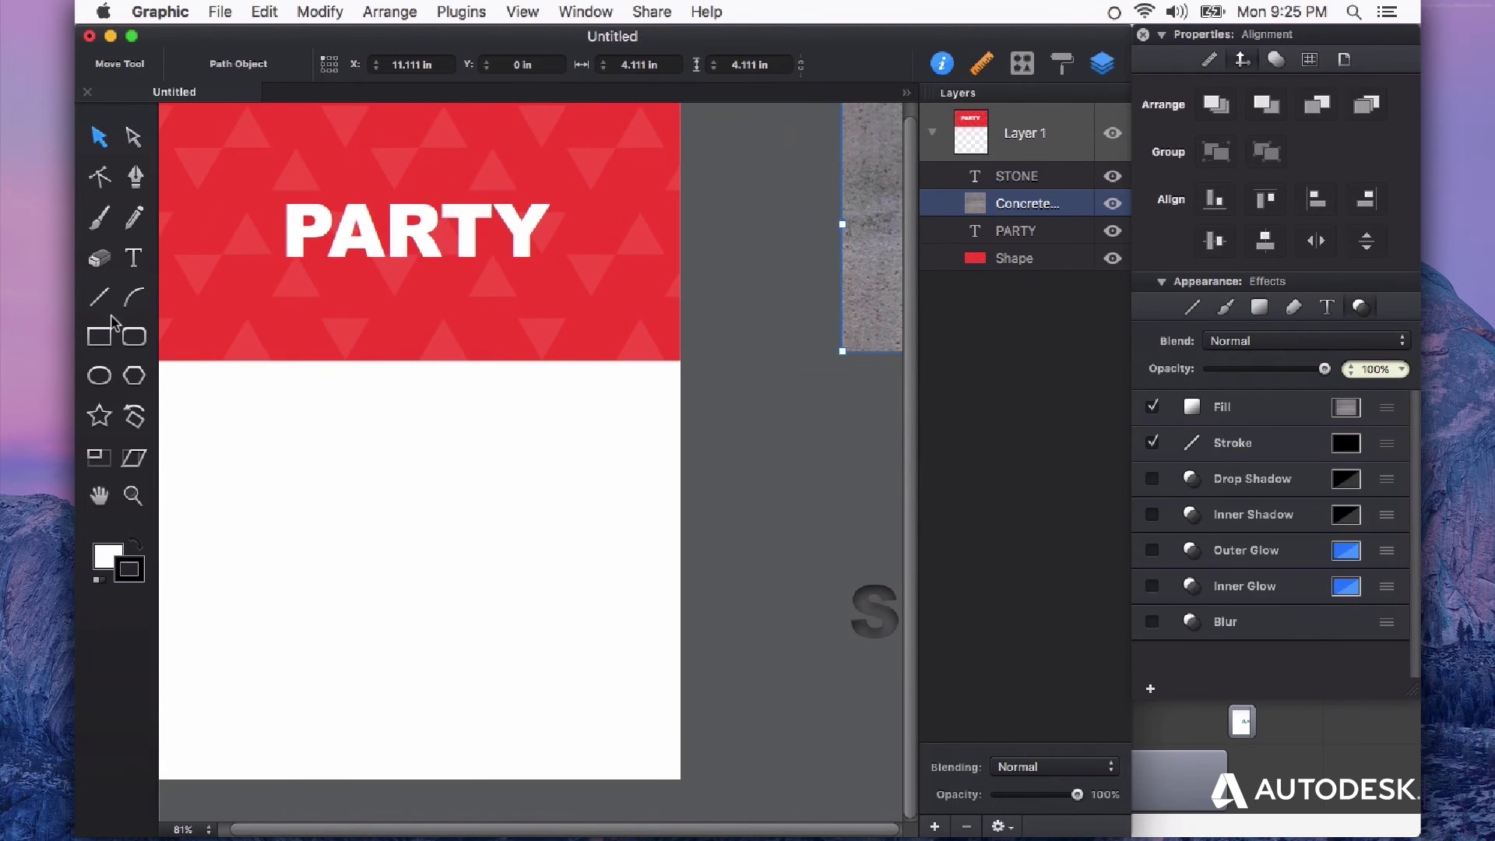
# - Draw a rectangle on the lower page and fill it with the concrete pattern
pyautogui.click(110, 333)
pyautogui.moveTo(194, 464); pyautogui.dragTo(685, 702)
pyautogui.click(104, 556)
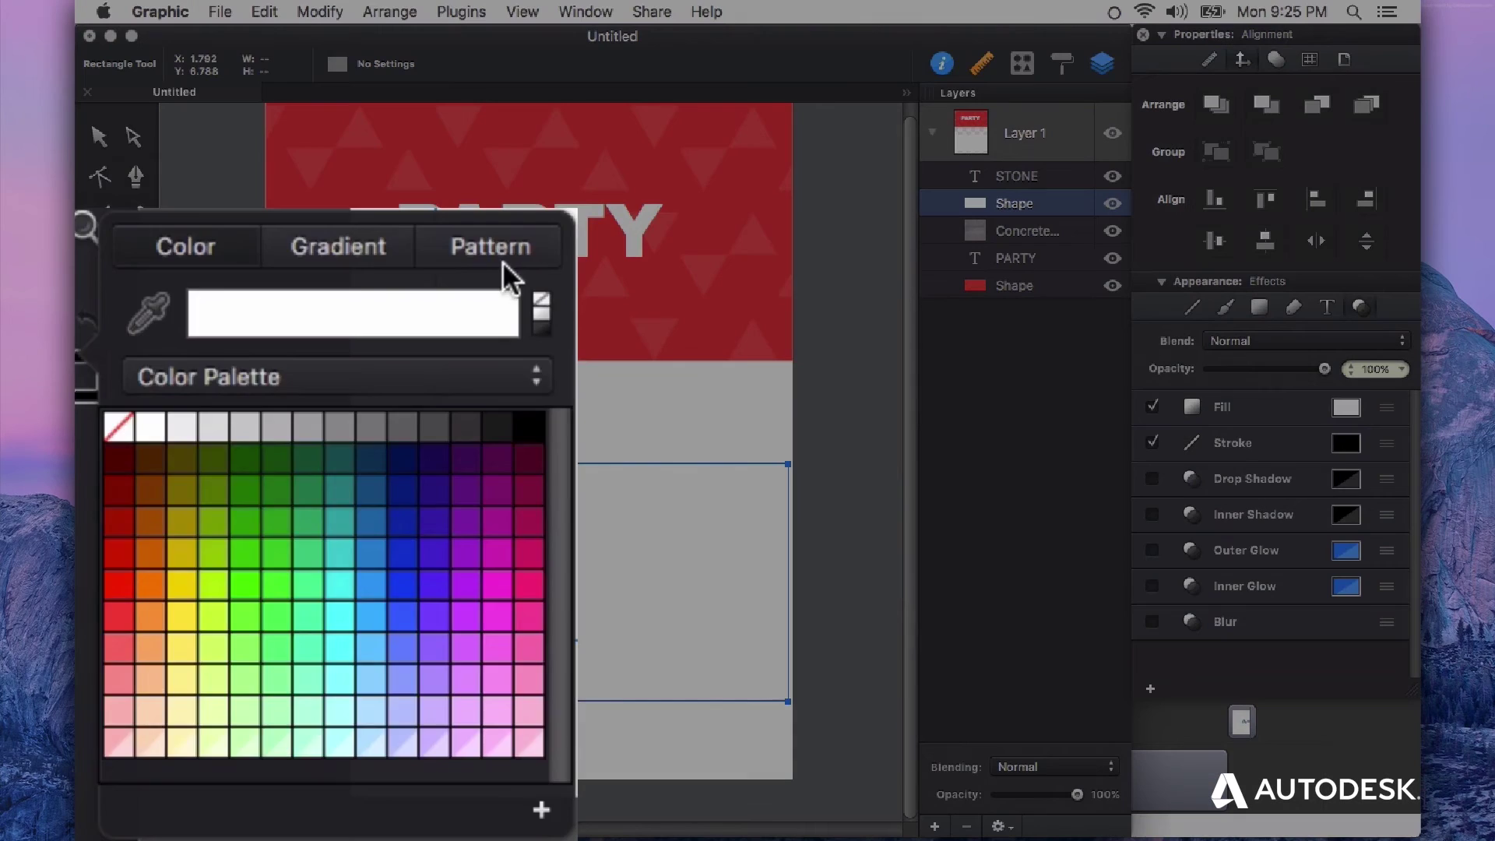
pyautogui.click(334, 504)
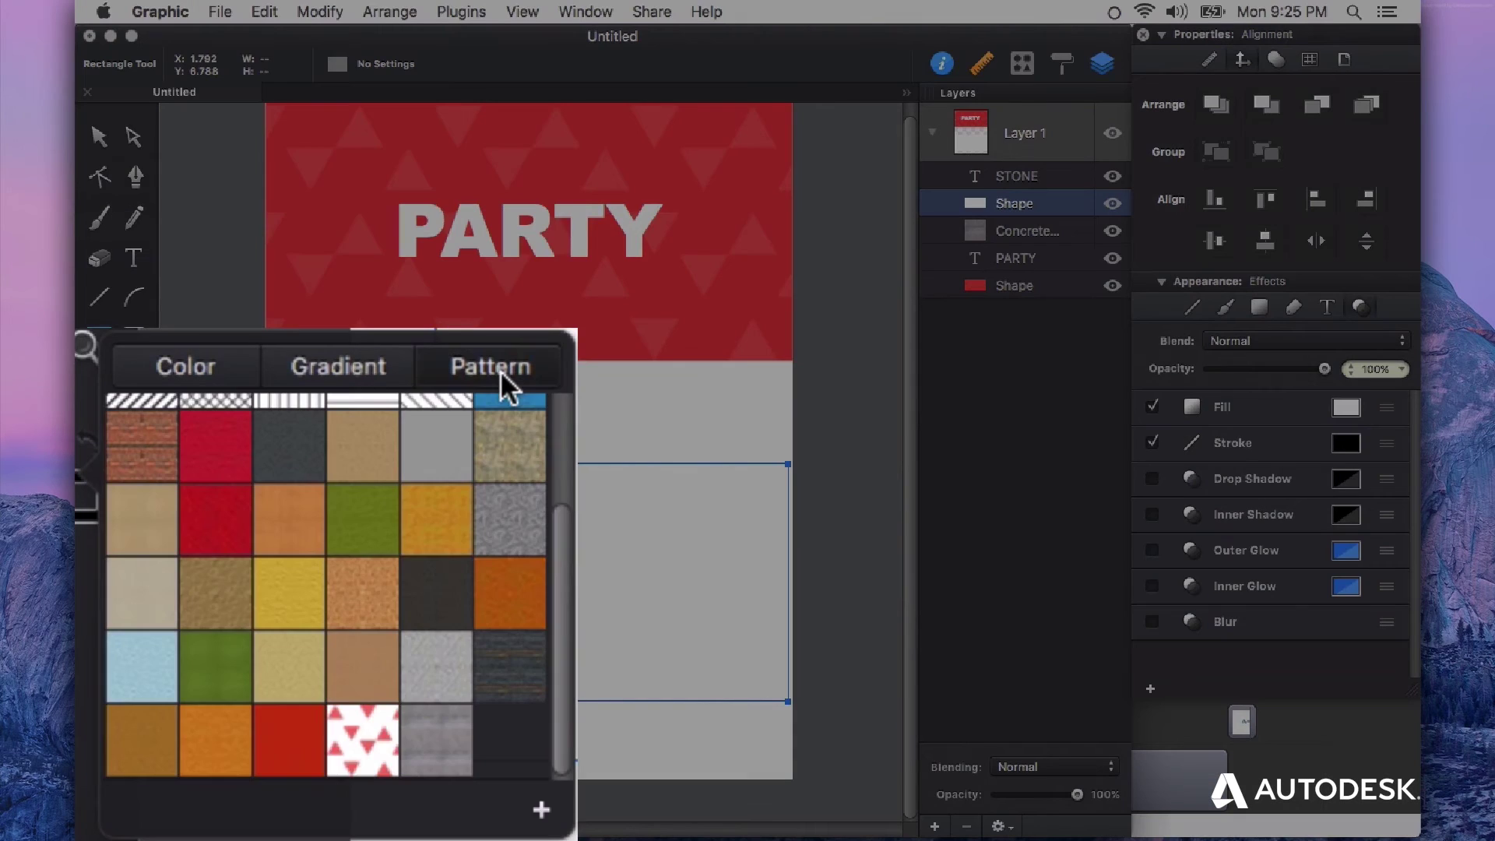
pyautogui.click(433, 741)
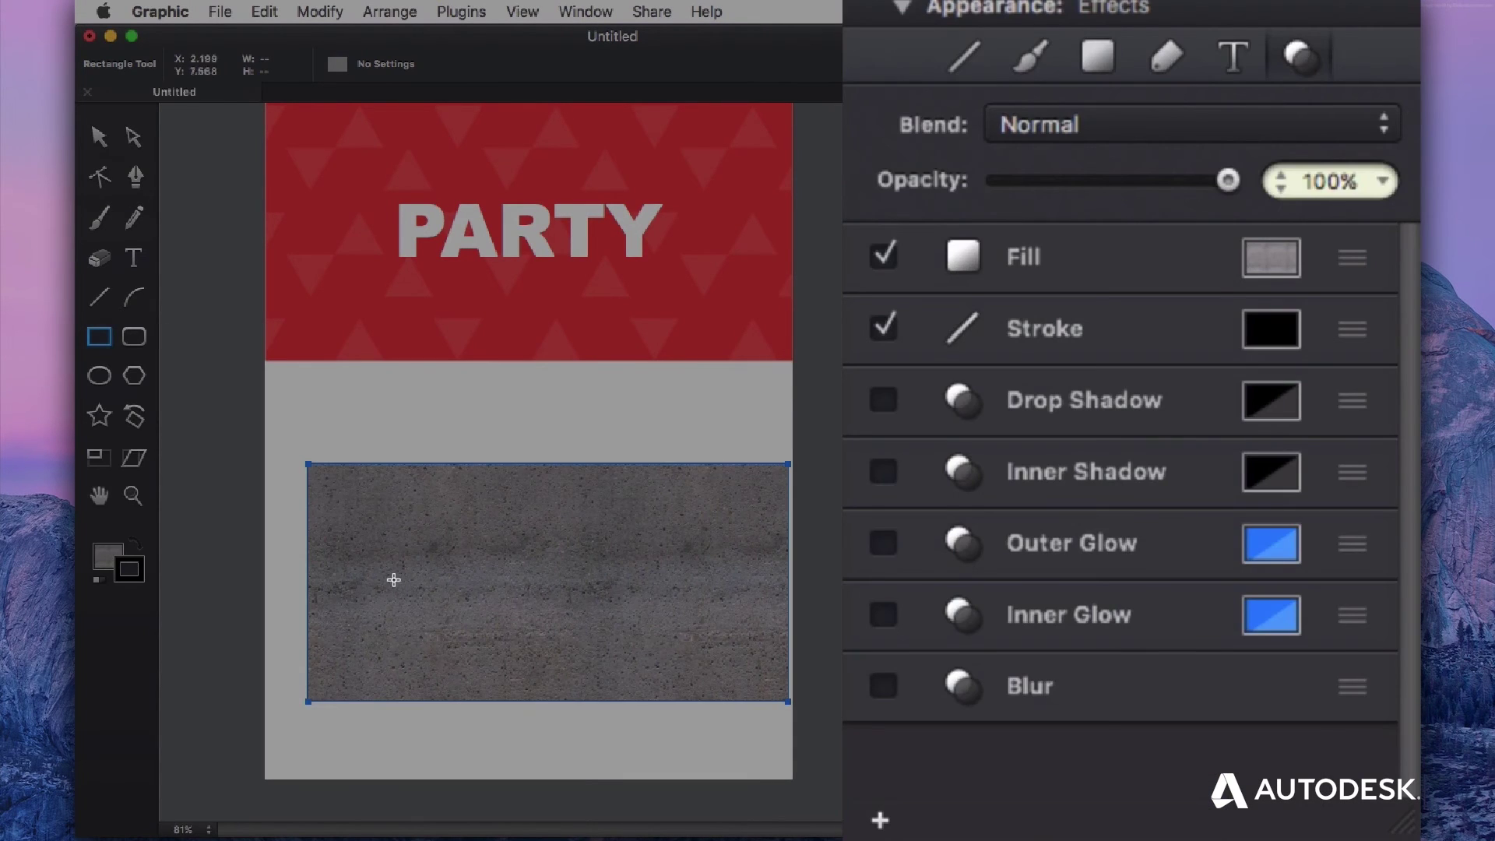
# - Stretch the panel to the full 8.5 in page width, from the header to the page bottom
pyautogui.press('v')
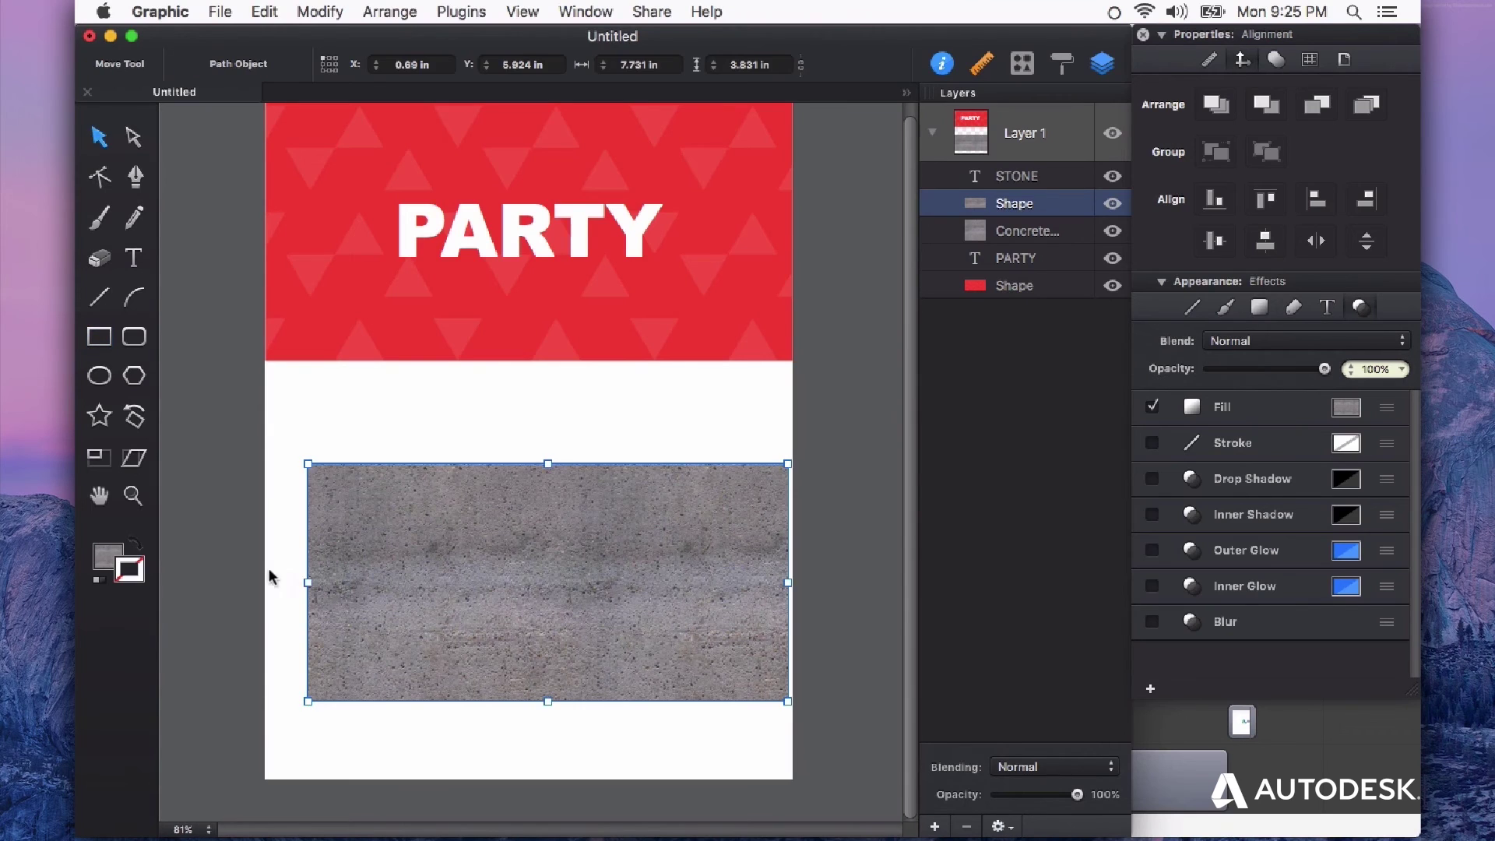
pyautogui.moveTo(309, 583); pyautogui.dragTo(268, 592)
pyautogui.moveTo(788, 586); pyautogui.dragTo(794, 583)
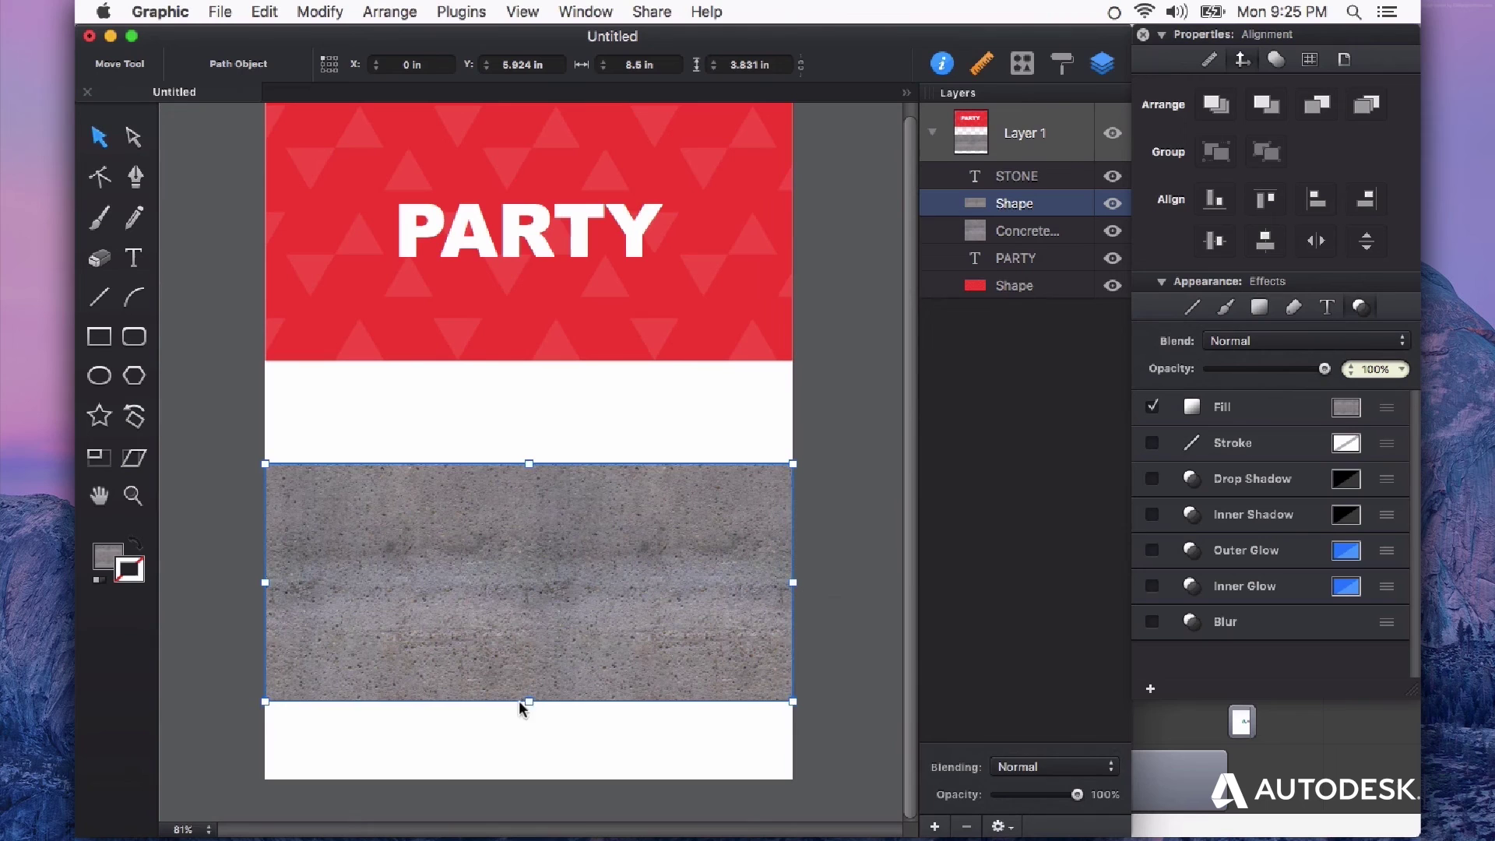
pyautogui.moveTo(529, 703); pyautogui.dragTo(530, 781)
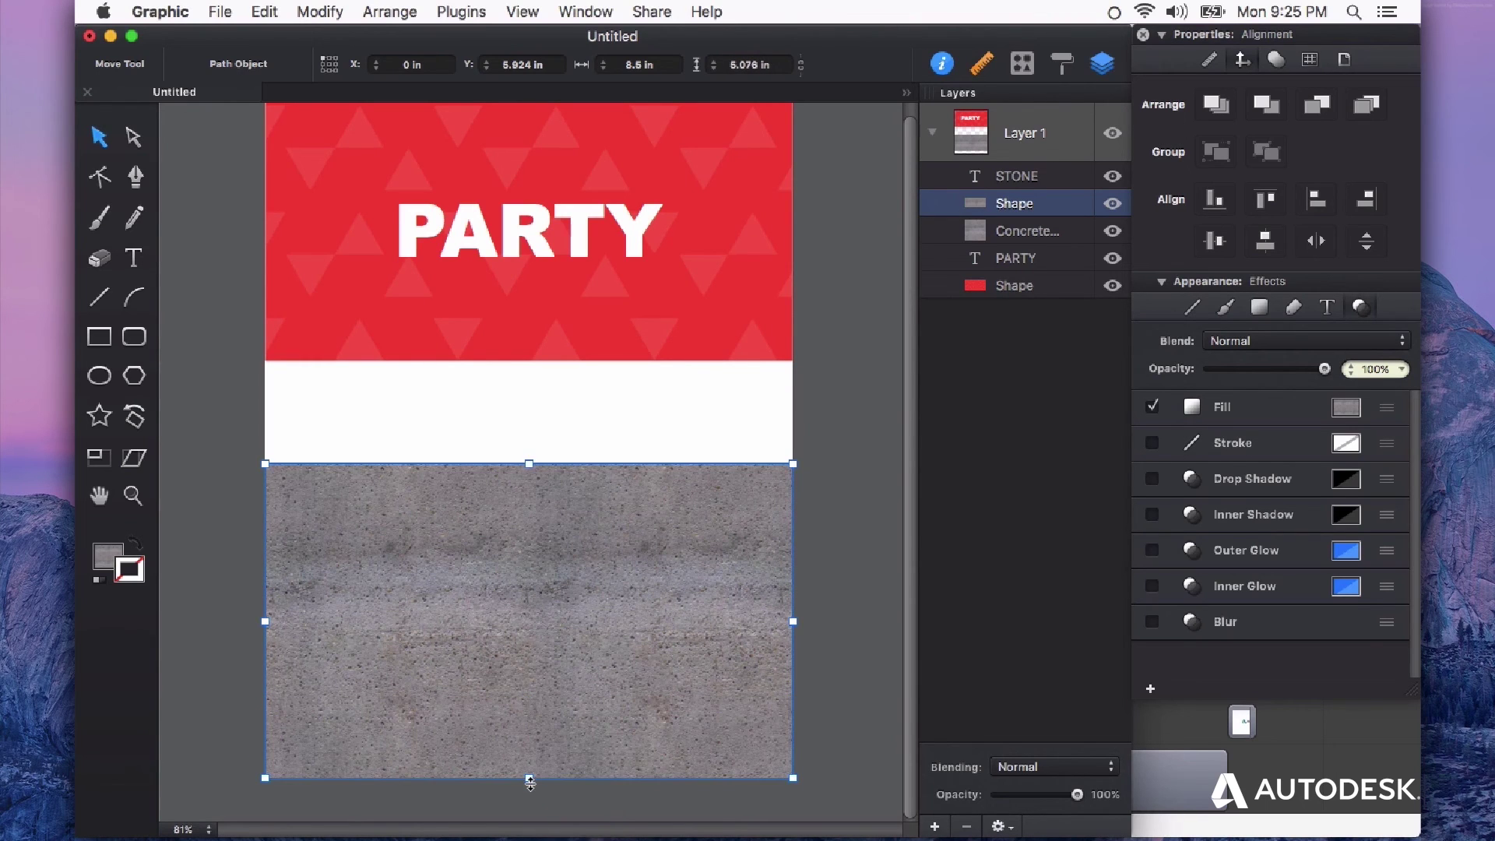
pyautogui.moveTo(528, 464); pyautogui.dragTo(527, 362)
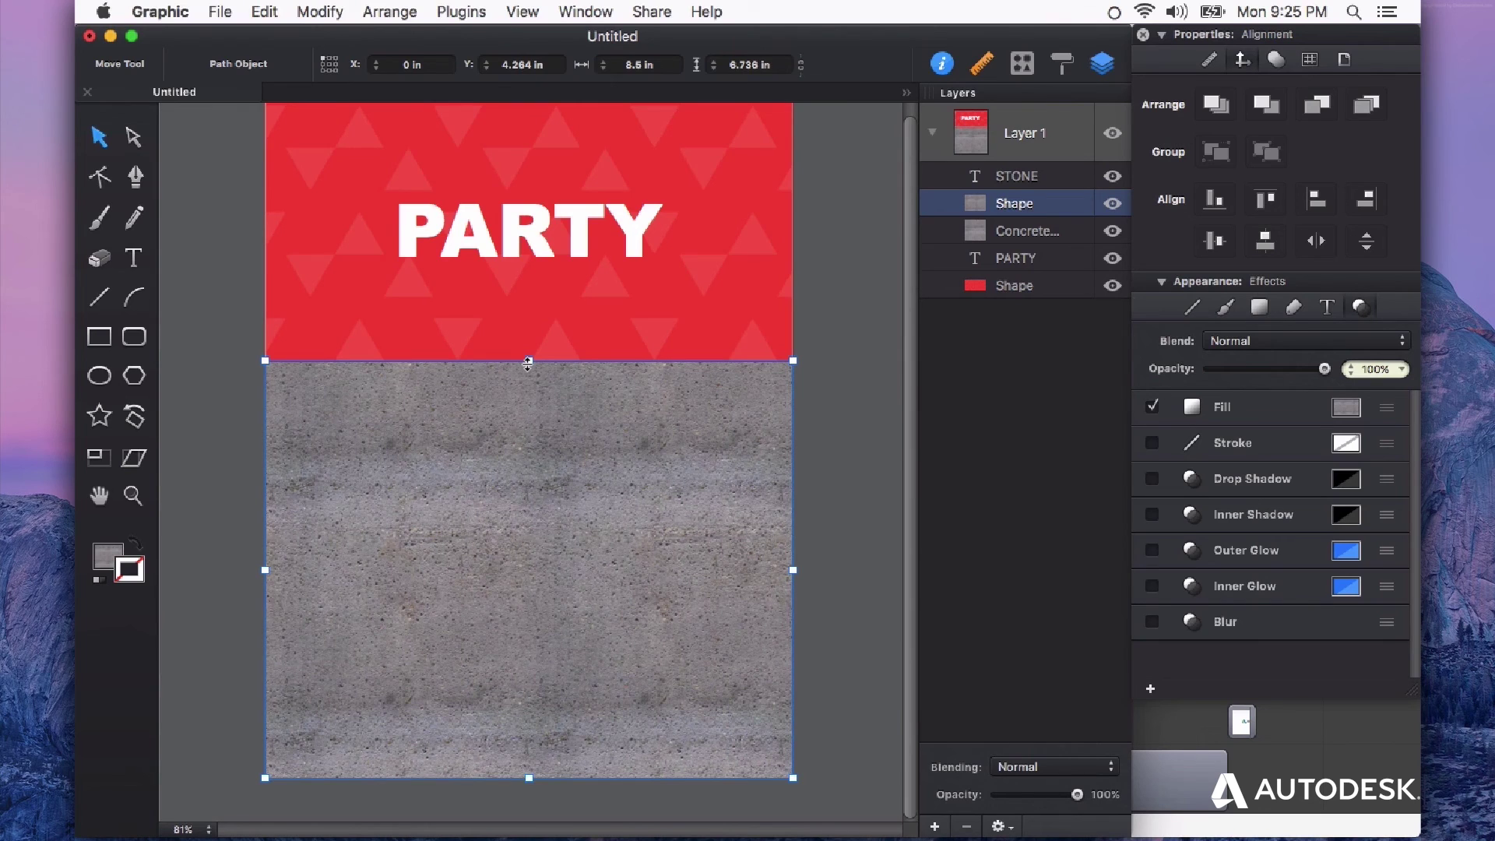
# - Reposition the concrete texture lower inside the panel with the Pattern Tool
pyautogui.click(1385, 408)
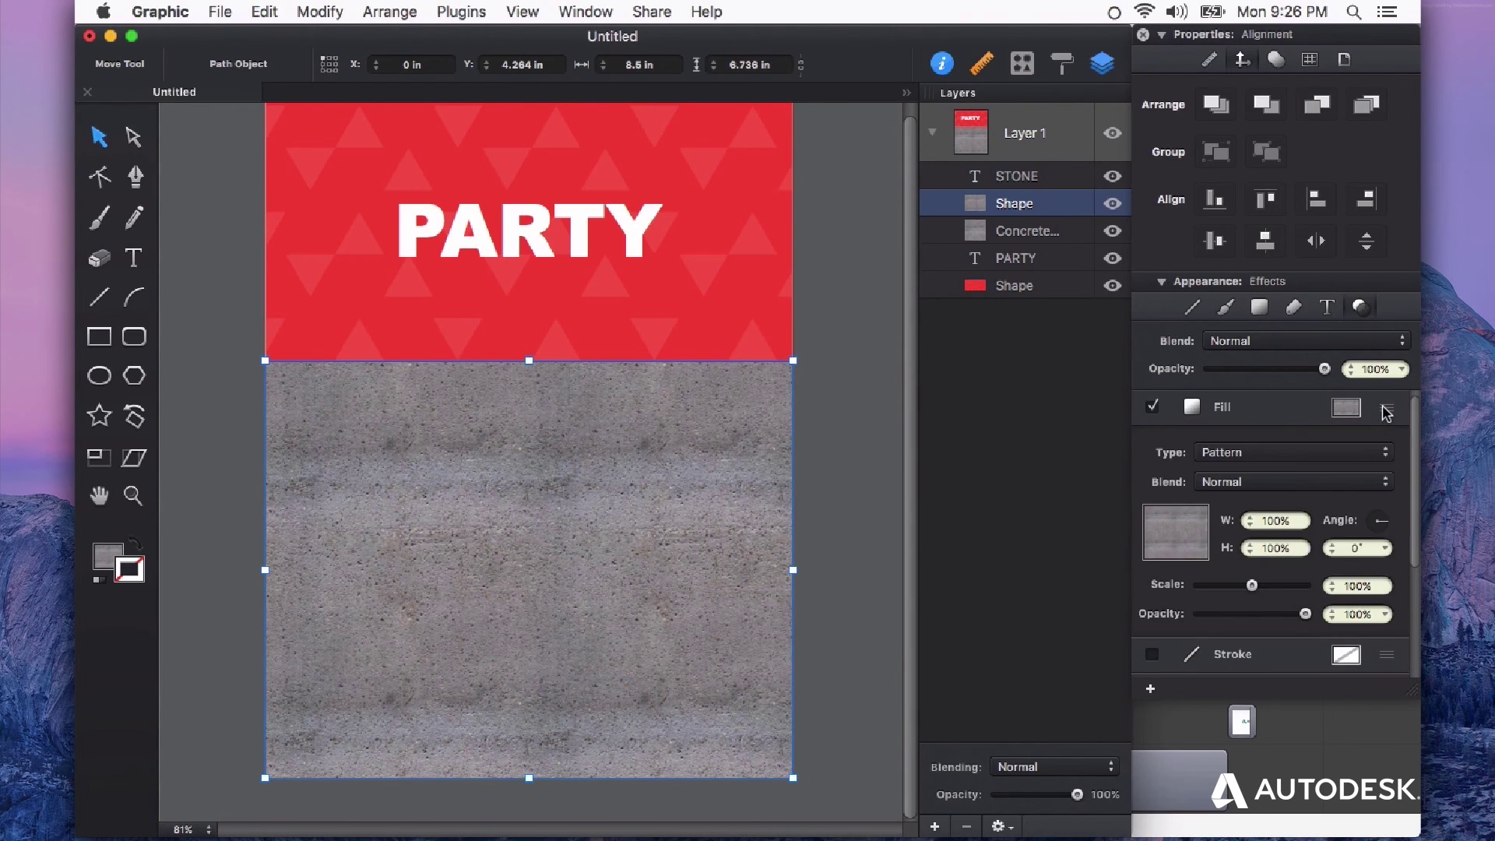
pyautogui.scroll(-1, 1369, 503)
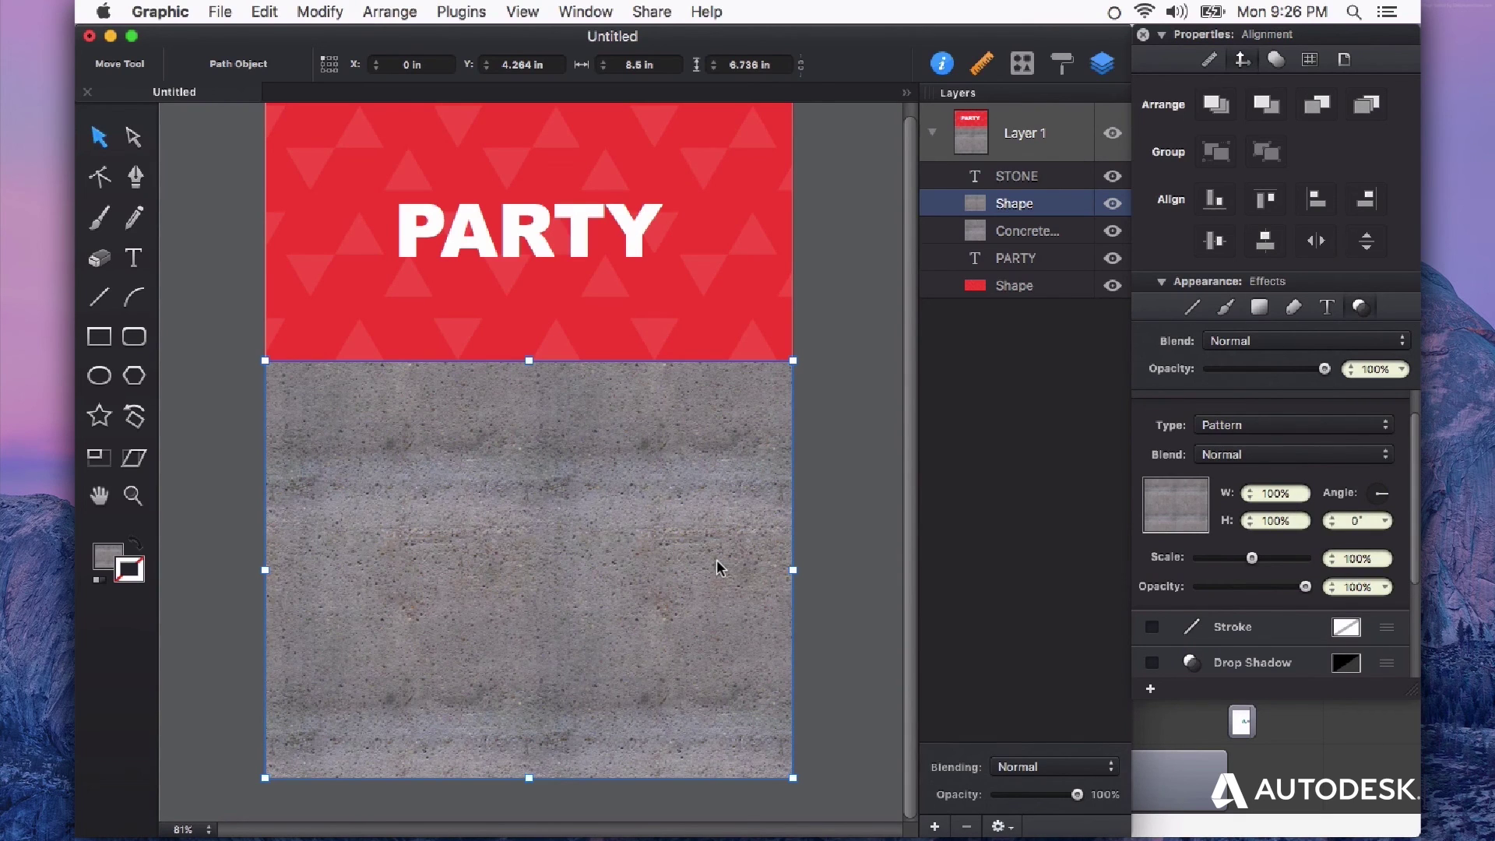
pyautogui.press('g')
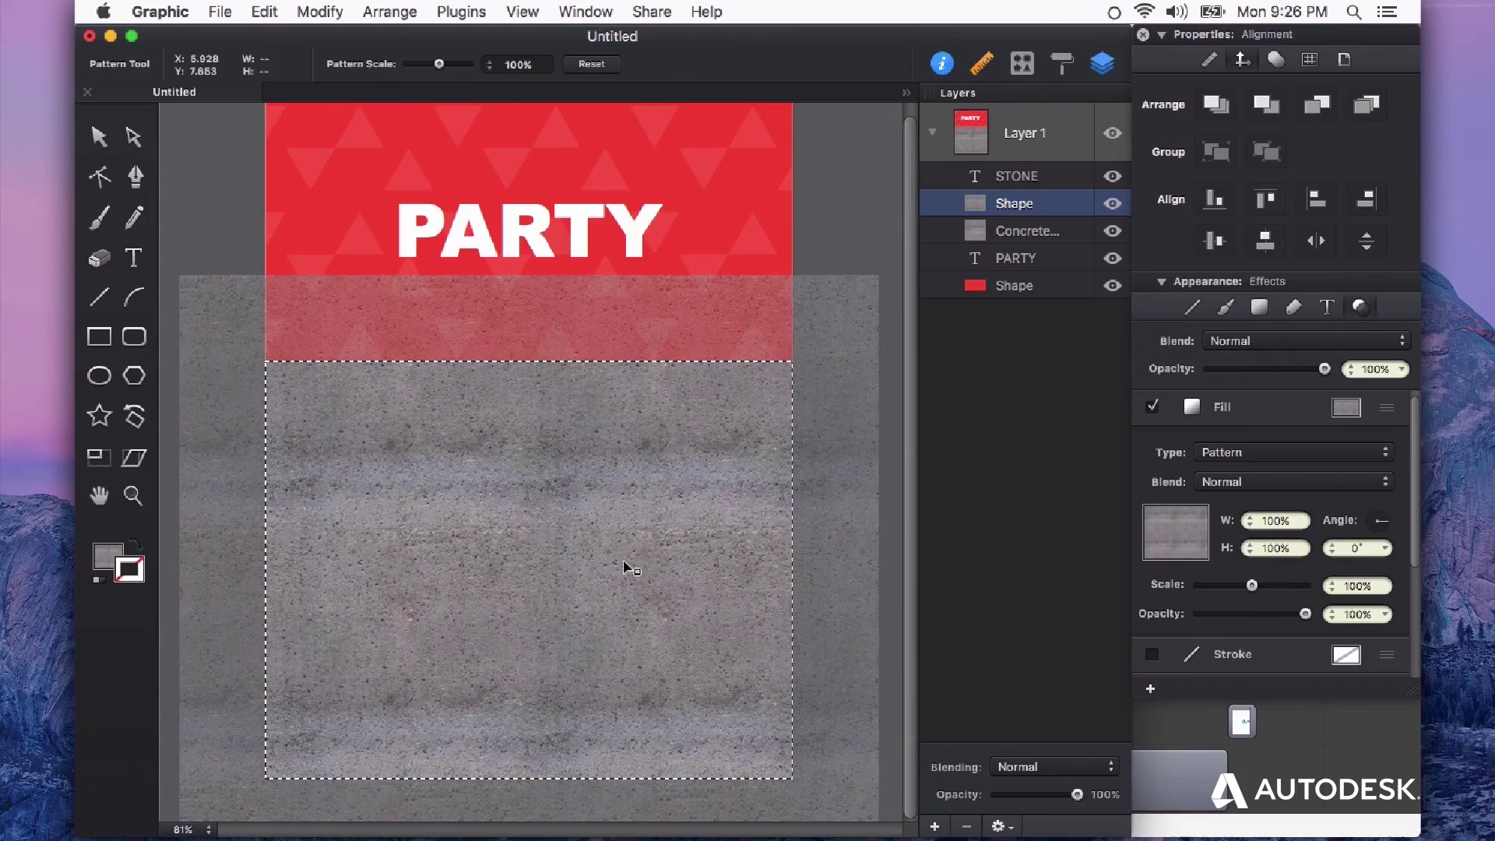
pyautogui.moveTo(618, 561); pyautogui.dragTo(468, 551)
pyautogui.press('v')
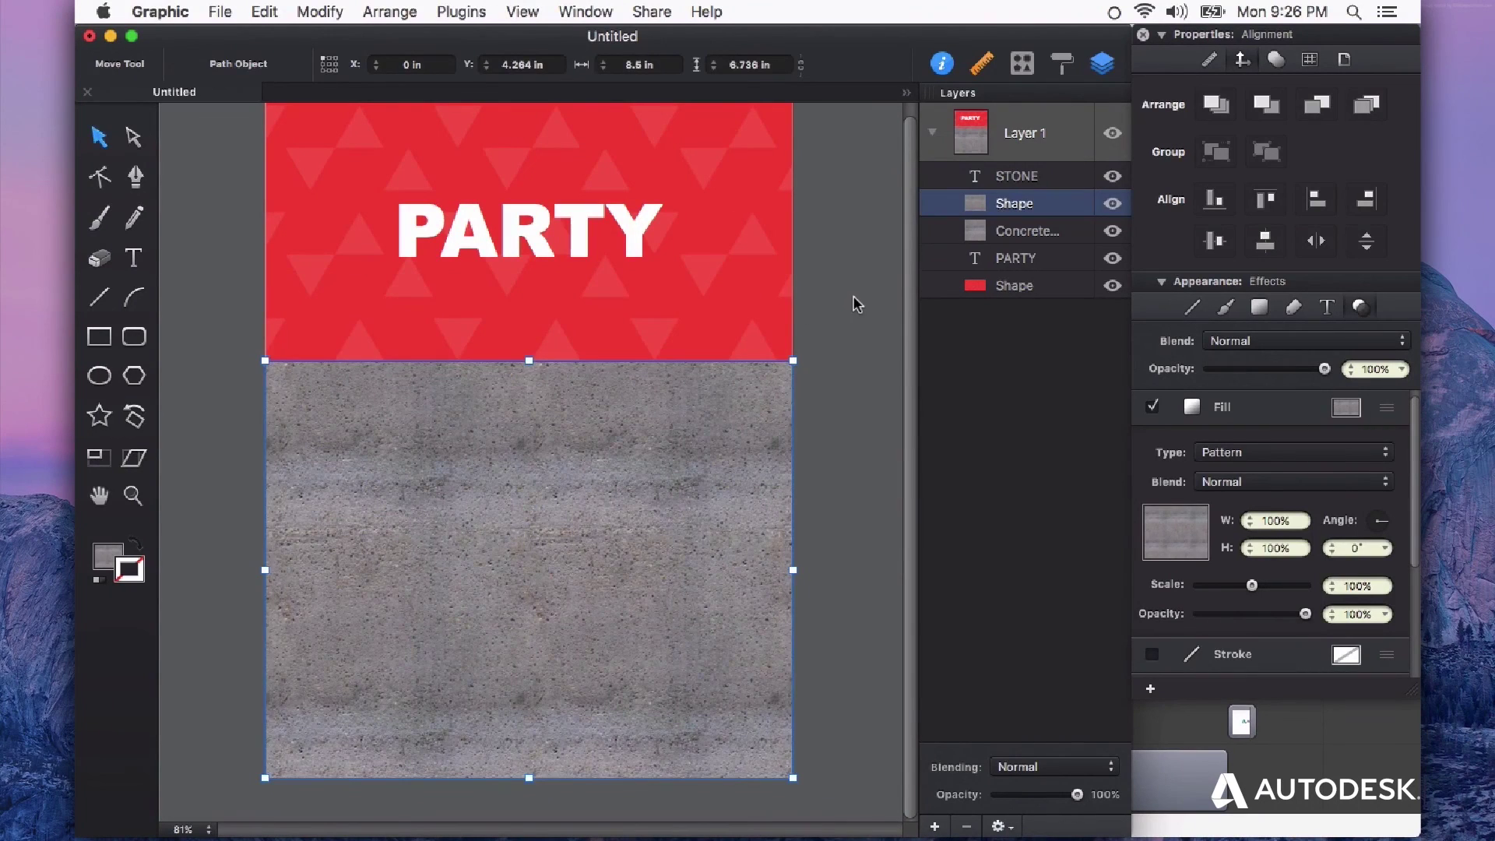
pyautogui.click(854, 300)
pyautogui.click(622, 520)
pyautogui.doubleClick(622, 520)
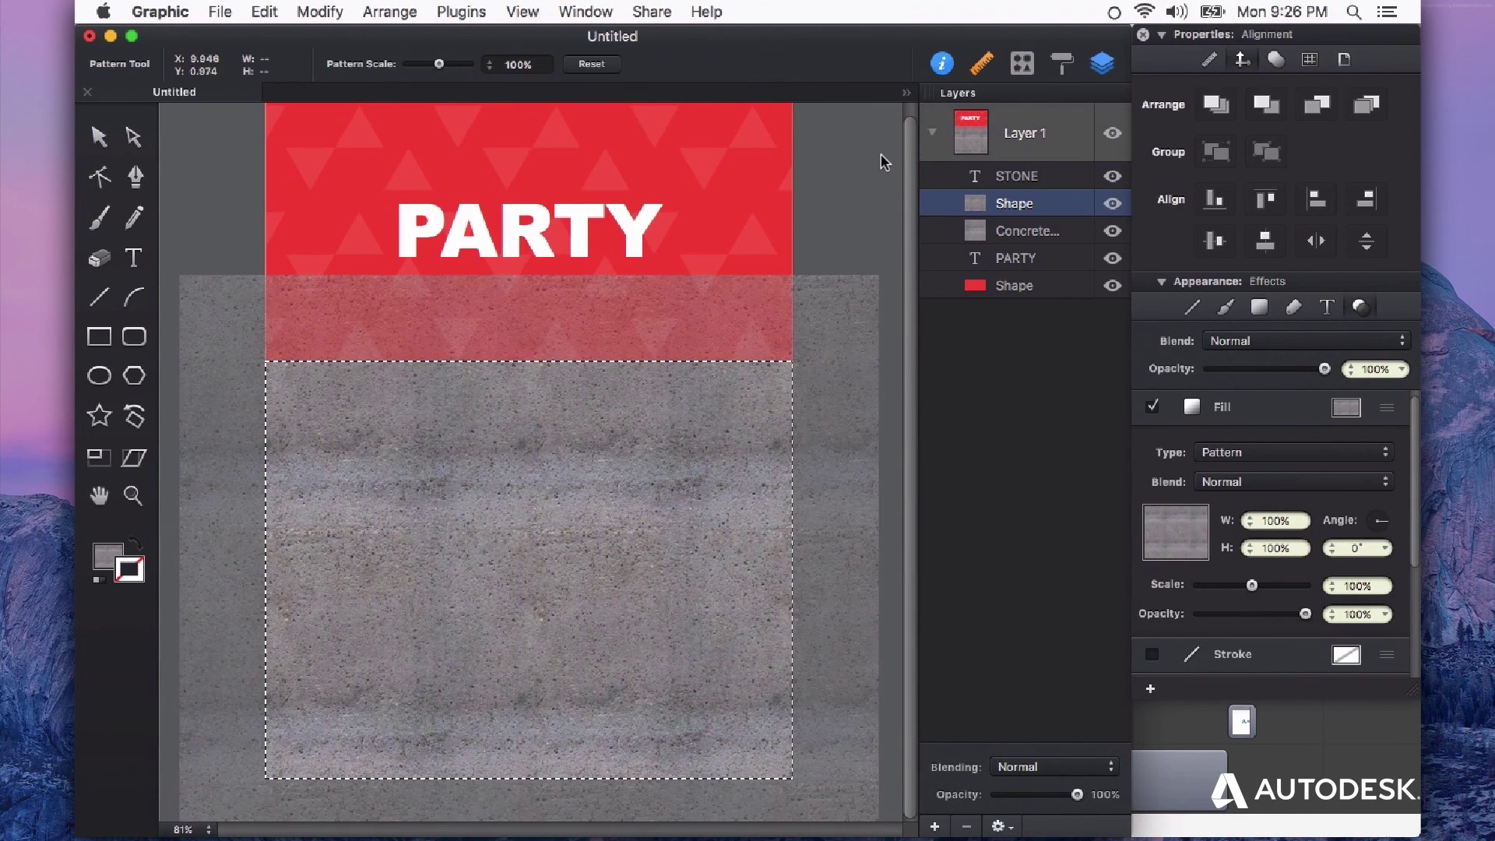
# - Move the embossed STONE text onto the concrete panel below the PARTY header
pyautogui.press('v')
pyautogui.hscroll(5, 848, 566)
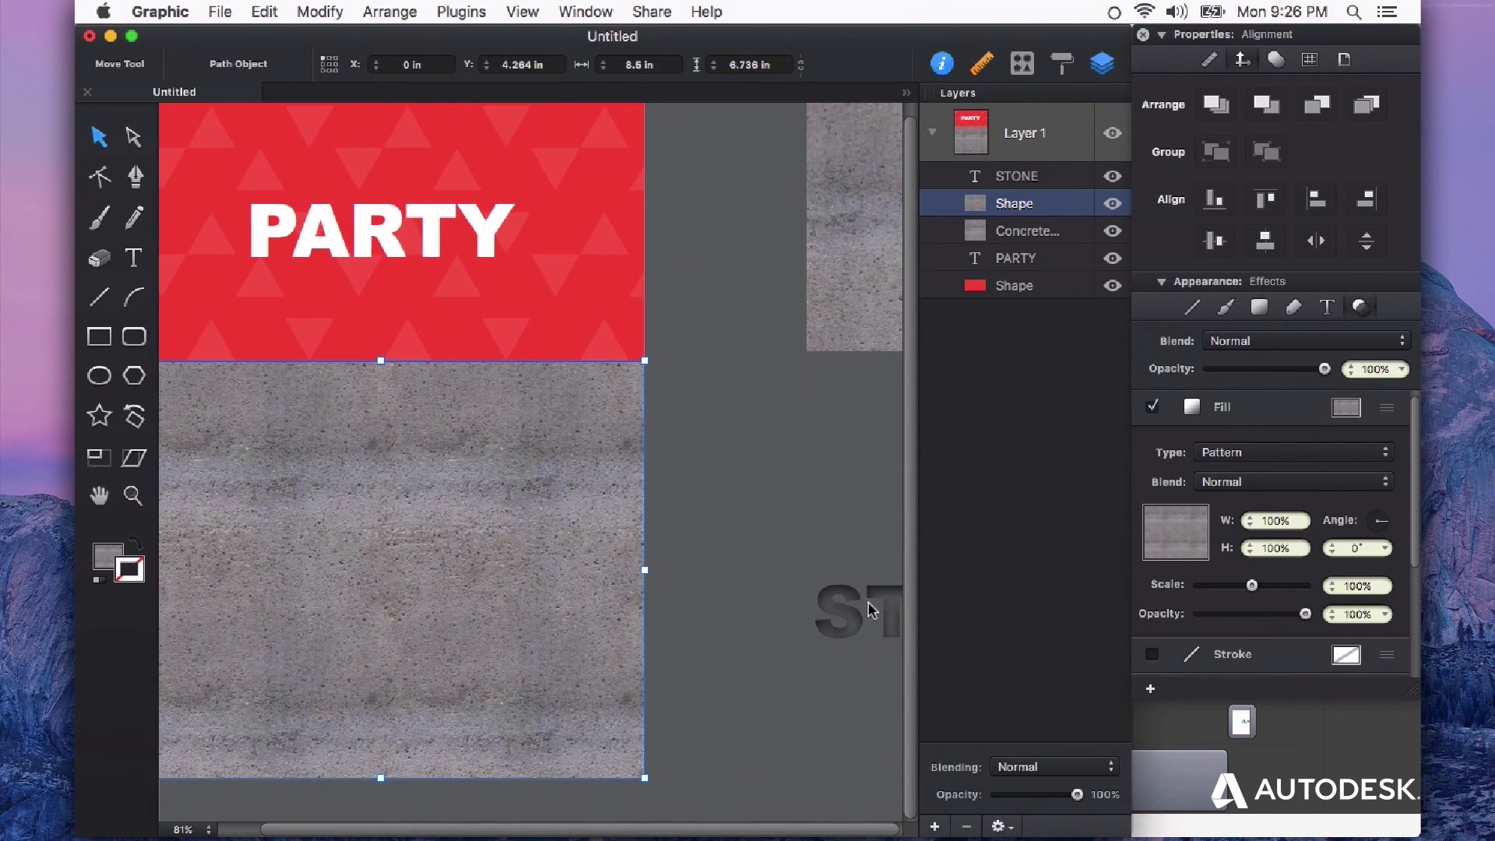
pyautogui.click(893, 609)
pyautogui.hscroll(2, 893, 609)
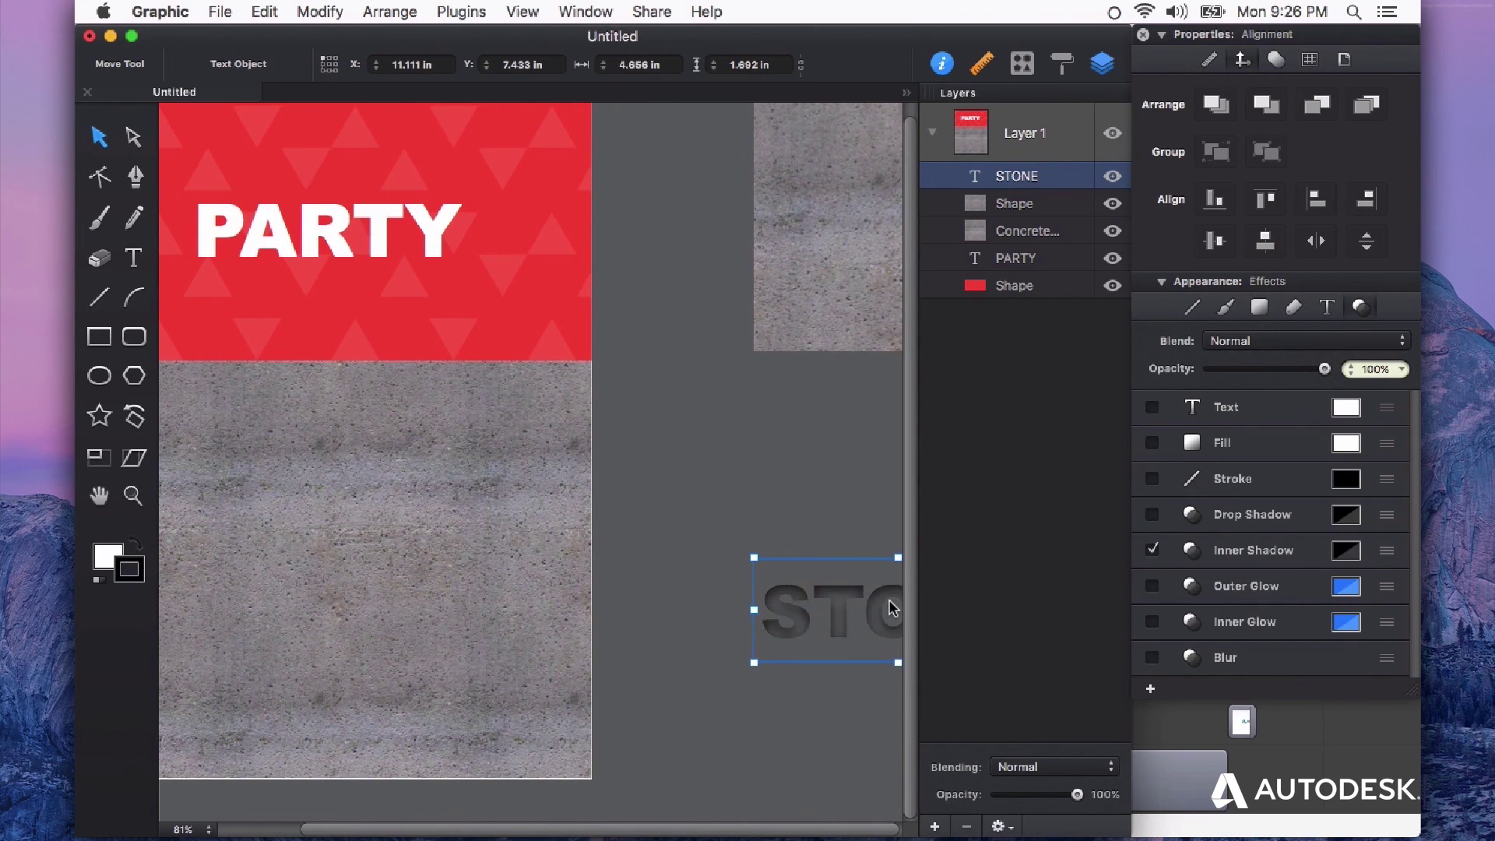
pyautogui.moveTo(893, 609); pyautogui.dragTo(323, 571)
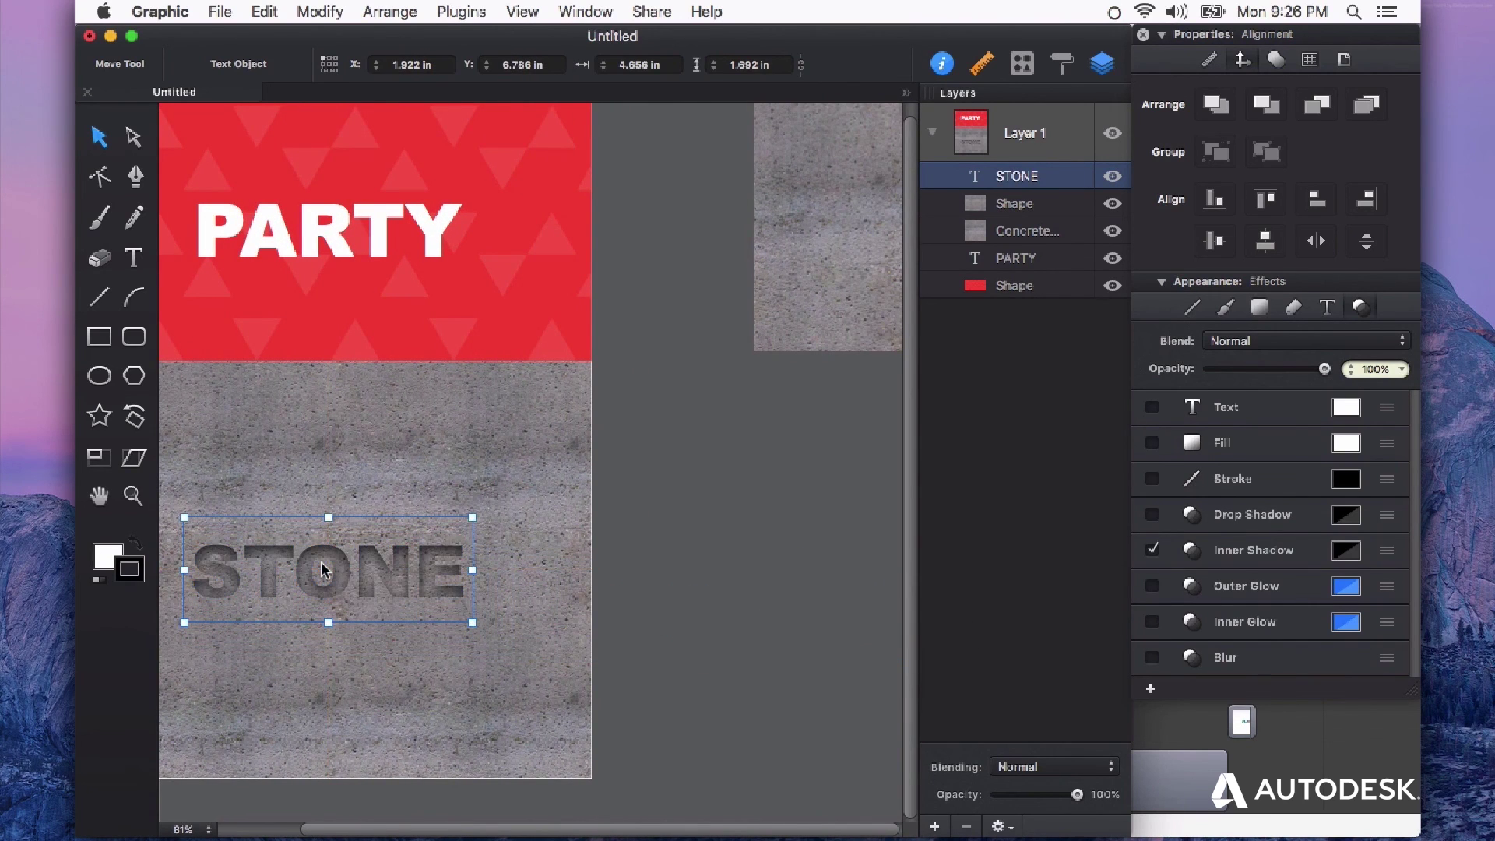
pyautogui.hscroll(-3, 323, 570)
pyautogui.click(805, 634)
pyautogui.hscroll(-2, 829, 634)
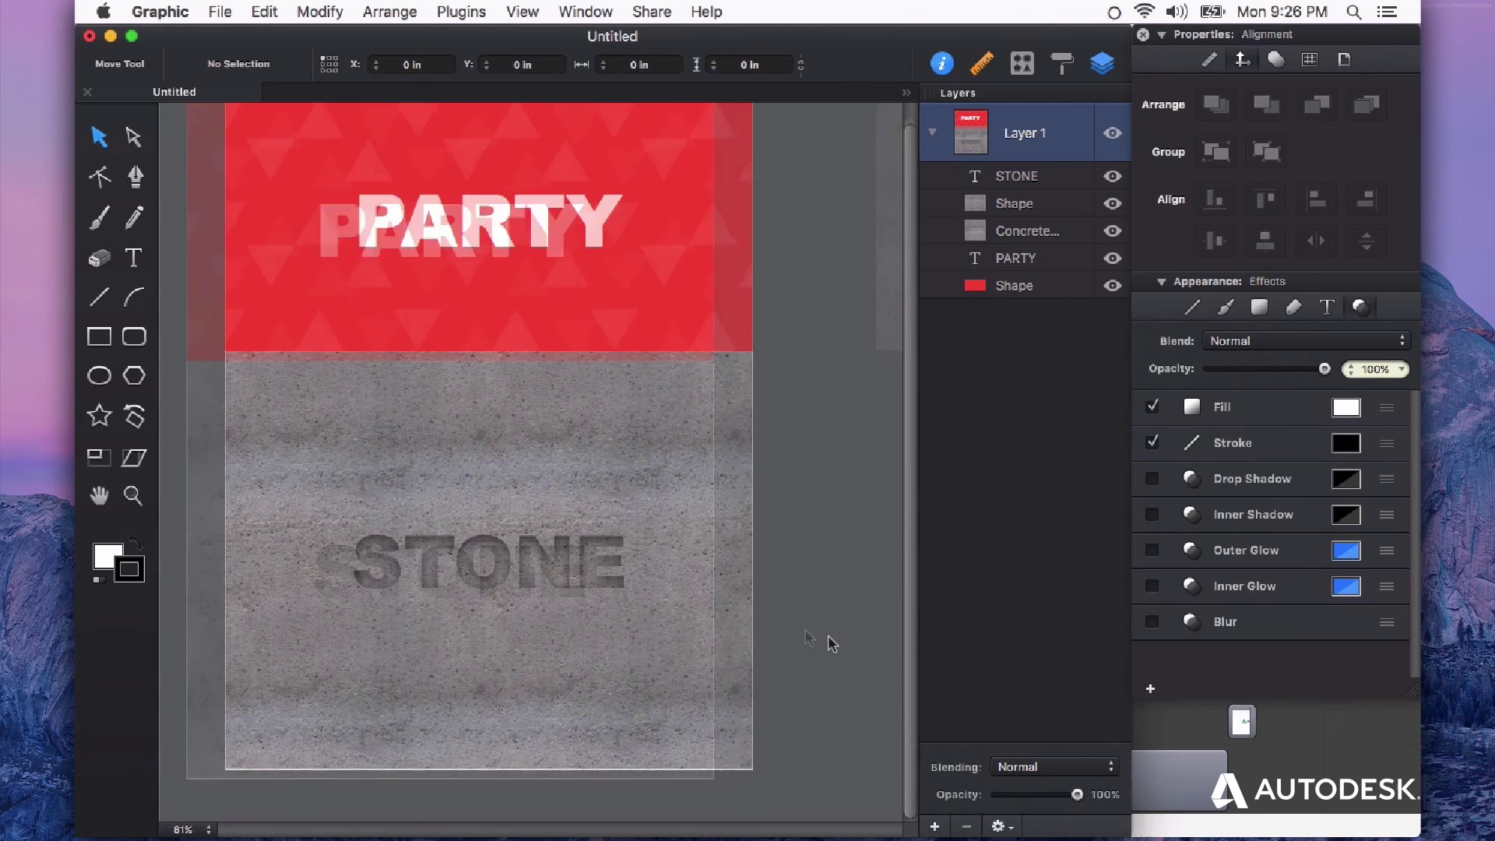